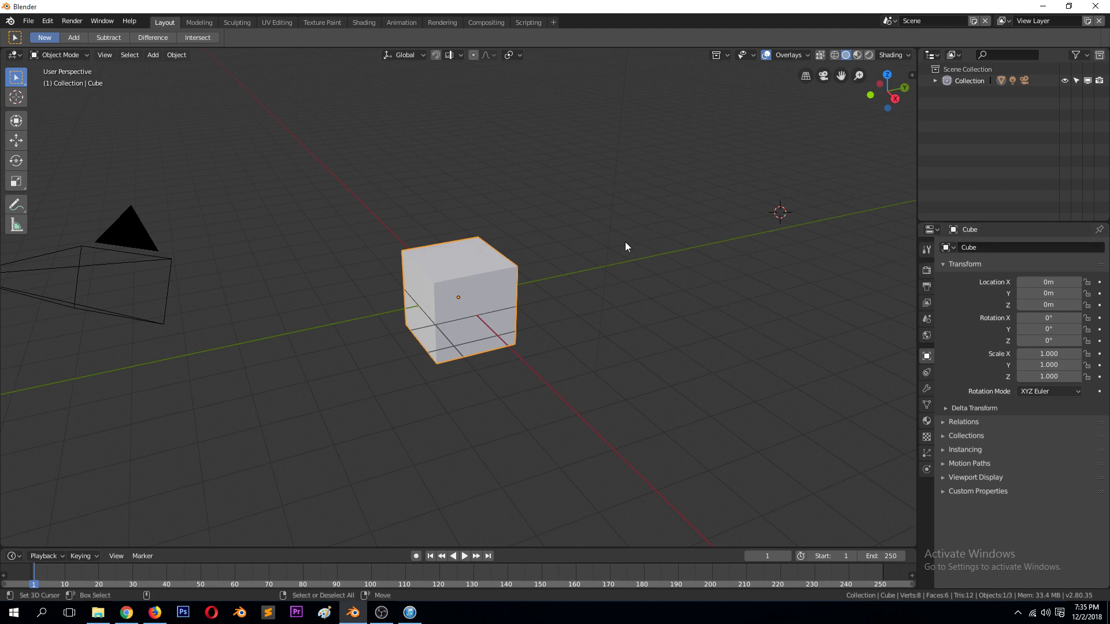
- Raise the cube along the Z axis to a height of about 1.07 m
{"action": "middle_click_drag", "start_coordinate": [625, 246], "coordinate": [636, 269]}
{"action": "scroll", "coordinate": [441, 258], "scroll_direction": "up", "scroll_amount": 2}
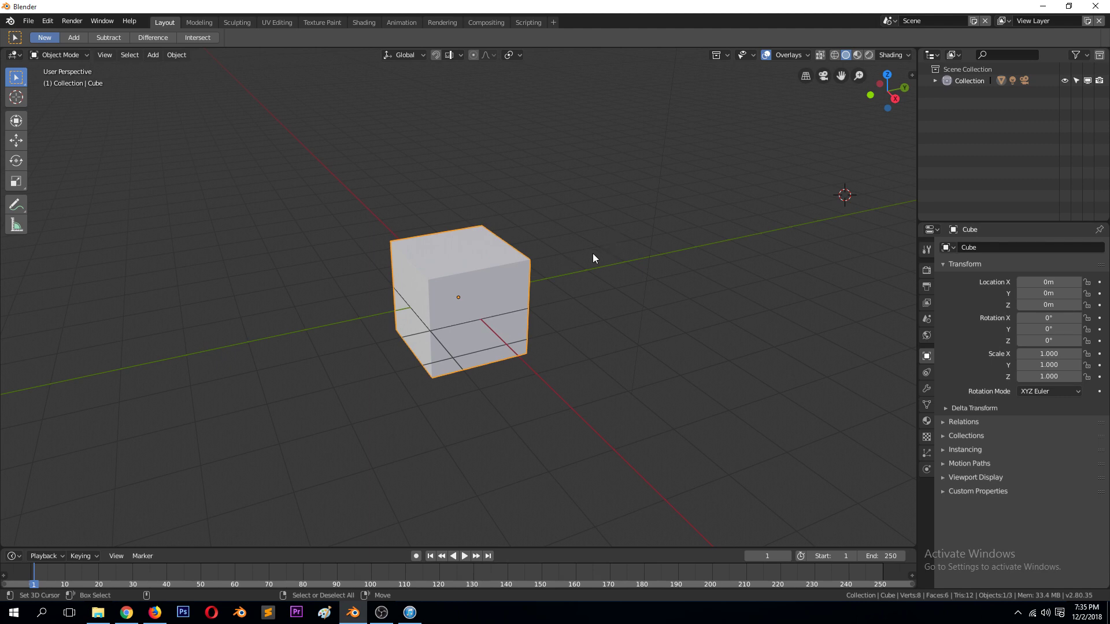
{"action": "key", "text": "g"}
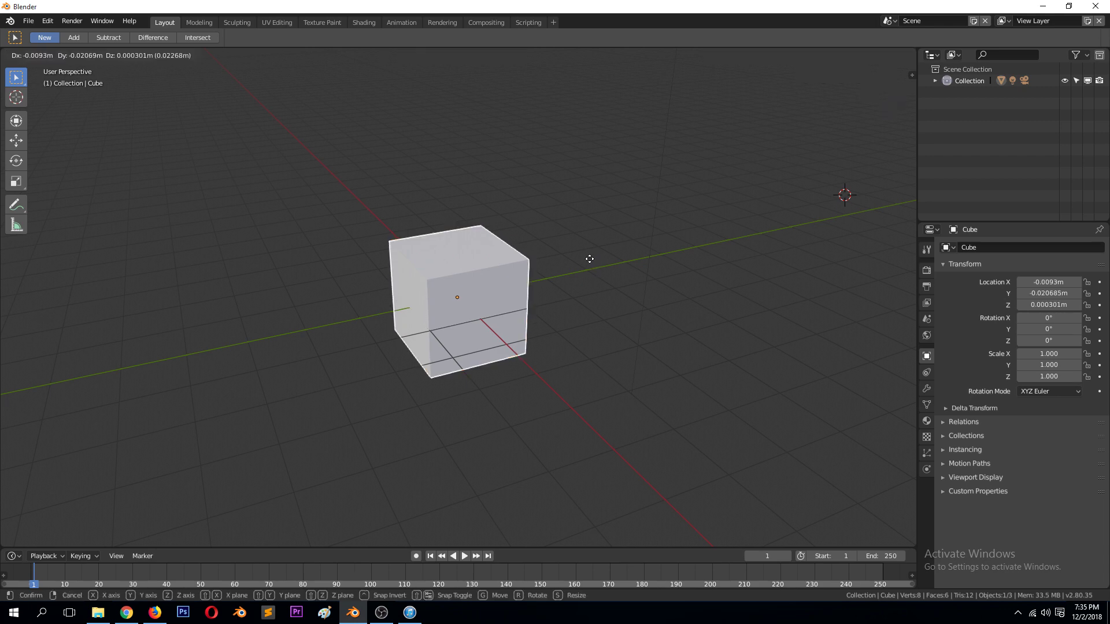
{"action": "key", "text": "z"}
{"action": "left_click", "coordinate": [577, 222]}
- Add a plane, reset its location to the world origin and scale it up to about 6.27
{"action": "key", "text": "shift+a"}
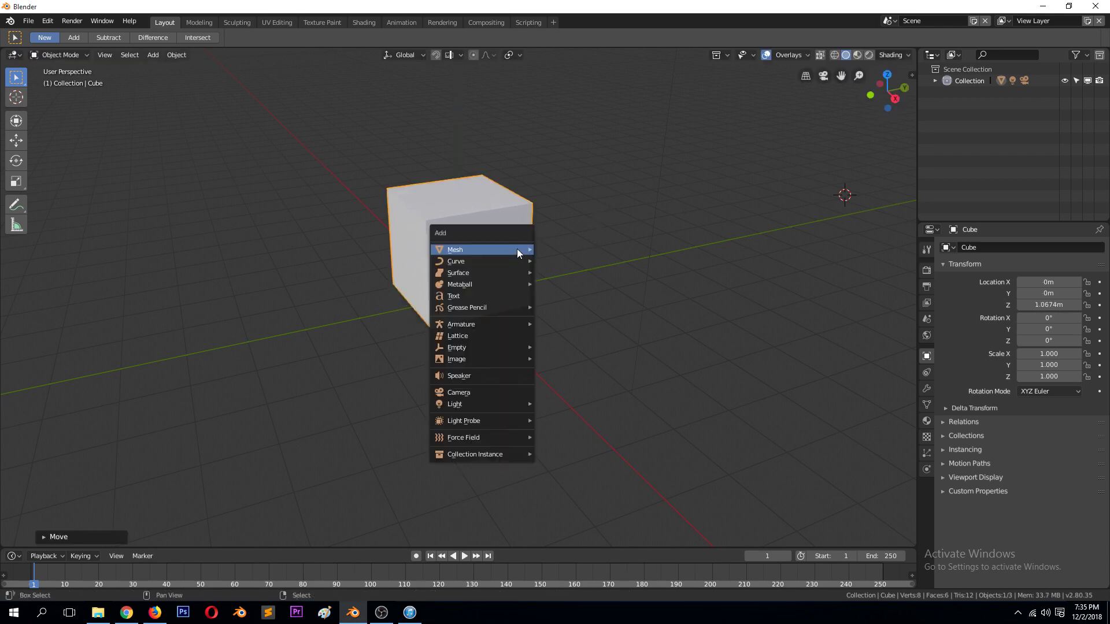
{"action": "mouse_move", "coordinate": [517, 250]}
{"action": "left_click", "coordinate": [573, 248]}
{"action": "key", "text": "alt+g"}
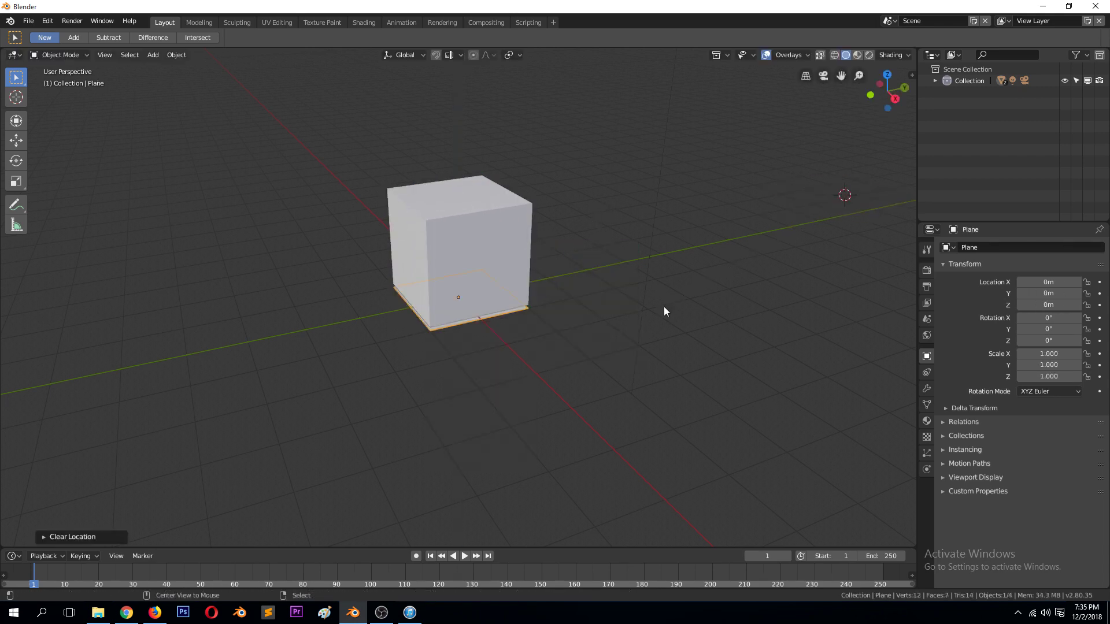
{"action": "key", "text": "s"}
{"action": "left_click", "coordinate": [835, 4]}
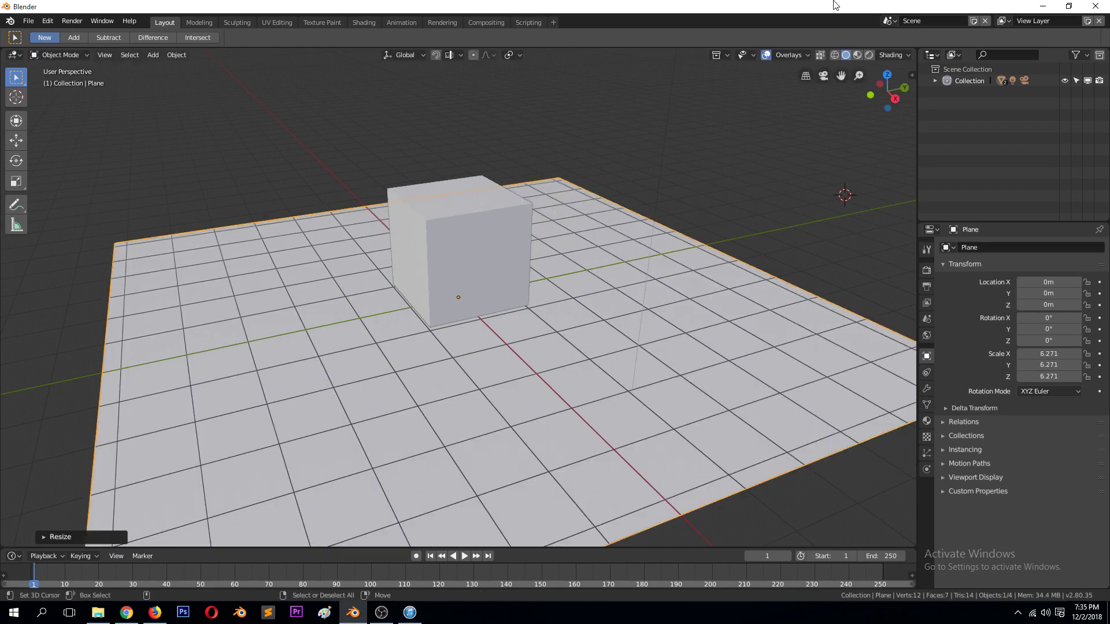
- Switch the viewport shading to Rendered and examine the cube's shadow on the plane
{"action": "left_click", "coordinate": [869, 55]}
{"action": "mouse_move", "coordinate": [565, 99]}
{"action": "middle_mouse_down"}
{"action": "mouse_move", "coordinate": [797, 168]}
{"action": "mouse_move", "coordinate": [555, 179]}
{"action": "middle_mouse_up"}
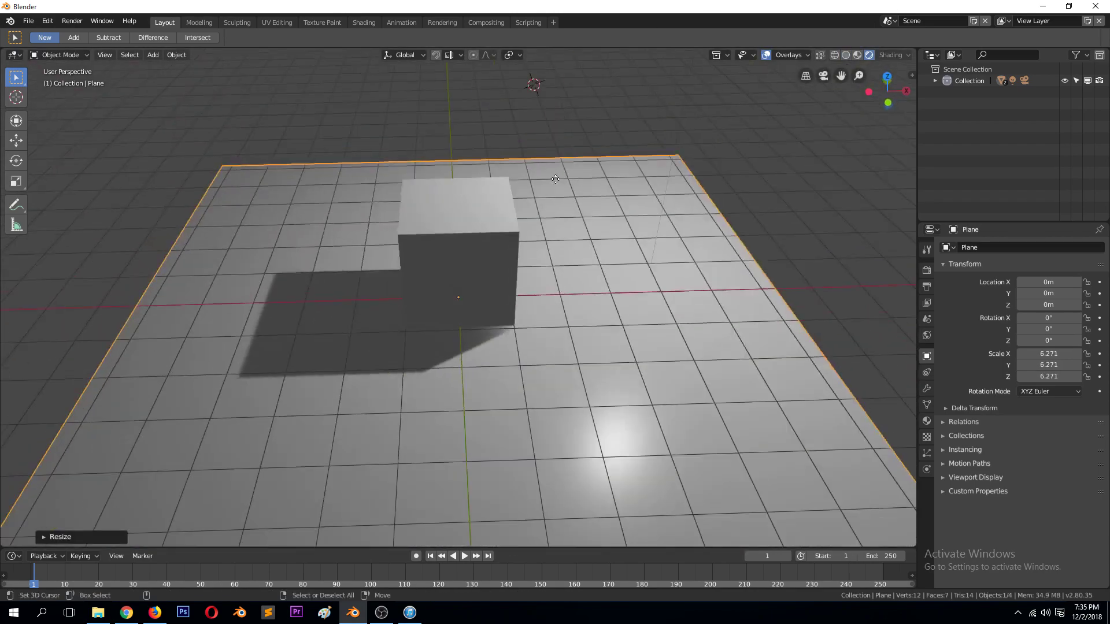
{"action": "scroll", "coordinate": [487, 385], "scroll_direction": "up", "scroll_amount": 2}
{"action": "middle_click_drag", "start_coordinate": [487, 384], "coordinate": [577, 346]}
{"action": "scroll", "coordinate": [576, 346], "scroll_direction": "up", "scroll_amount": 2}
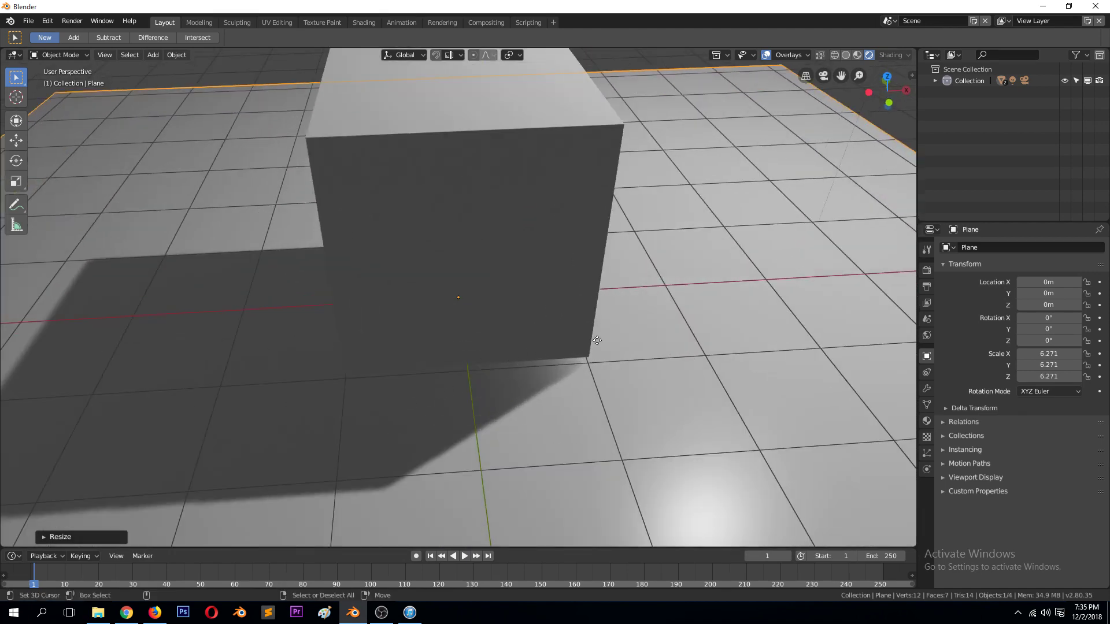
- Lower the cube along the Z axis to about 0.89 m so its base sinks slightly into the plane
{"action": "scroll", "coordinate": [574, 246], "scroll_direction": "down", "scroll_amount": 3}
{"action": "middle_click_drag", "start_coordinate": [501, 260], "coordinate": [548, 334]}
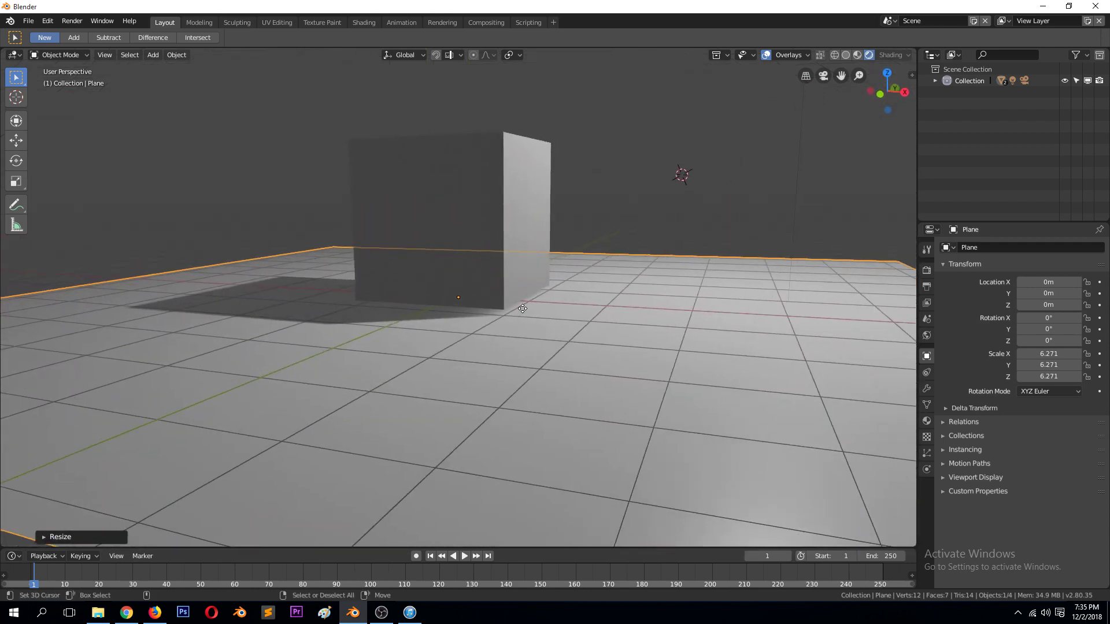
{"action": "left_click", "coordinate": [493, 226]}
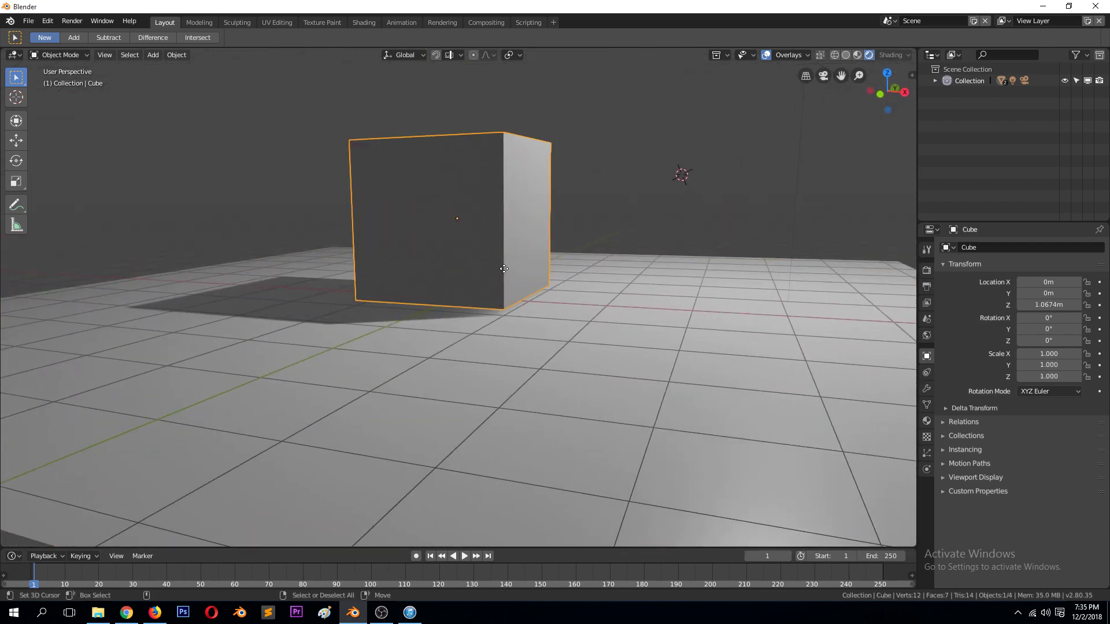
{"action": "key", "text": "g"}
{"action": "key", "text": "z"}
{"action": "left_click", "coordinate": [510, 284]}
{"action": "middle_click_drag", "start_coordinate": [510, 285], "coordinate": [577, 302]}
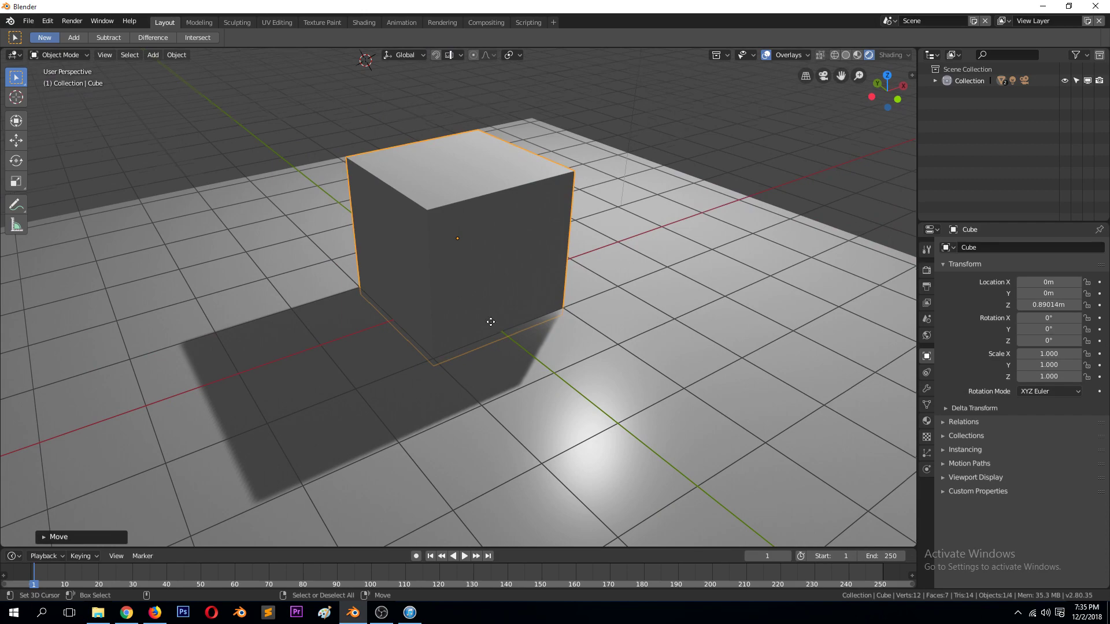
- Move the point light down toward the cube, to about X 2.91 m, Y 0.14 m, Z 2.47 m
{"action": "scroll", "coordinate": [520, 321], "scroll_direction": "up", "scroll_amount": 5}
{"action": "left_click", "coordinate": [605, 324]}
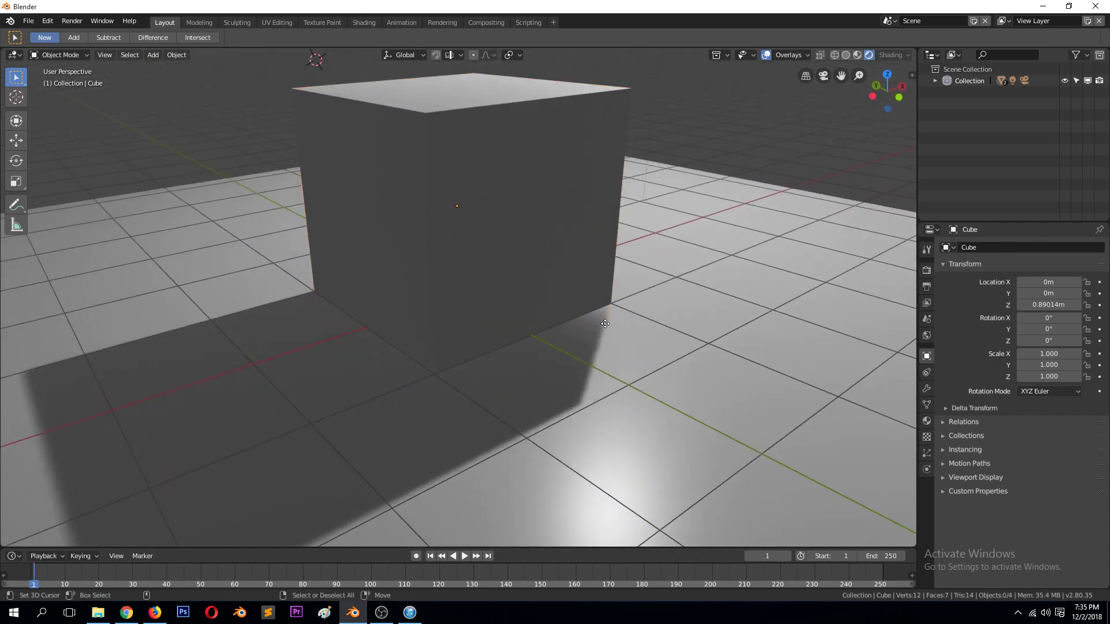
{"action": "middle_click_drag", "start_coordinate": [605, 323], "coordinate": [550, 324]}
{"action": "scroll", "coordinate": [578, 329], "scroll_direction": "up", "scroll_amount": 3}
{"action": "scroll", "coordinate": [577, 332], "scroll_direction": "down", "scroll_amount": 10}
{"action": "scroll", "coordinate": [550, 293], "scroll_direction": "up", "scroll_amount": 3}
{"action": "middle_click_drag", "start_coordinate": [467, 276], "coordinate": [512, 220]}
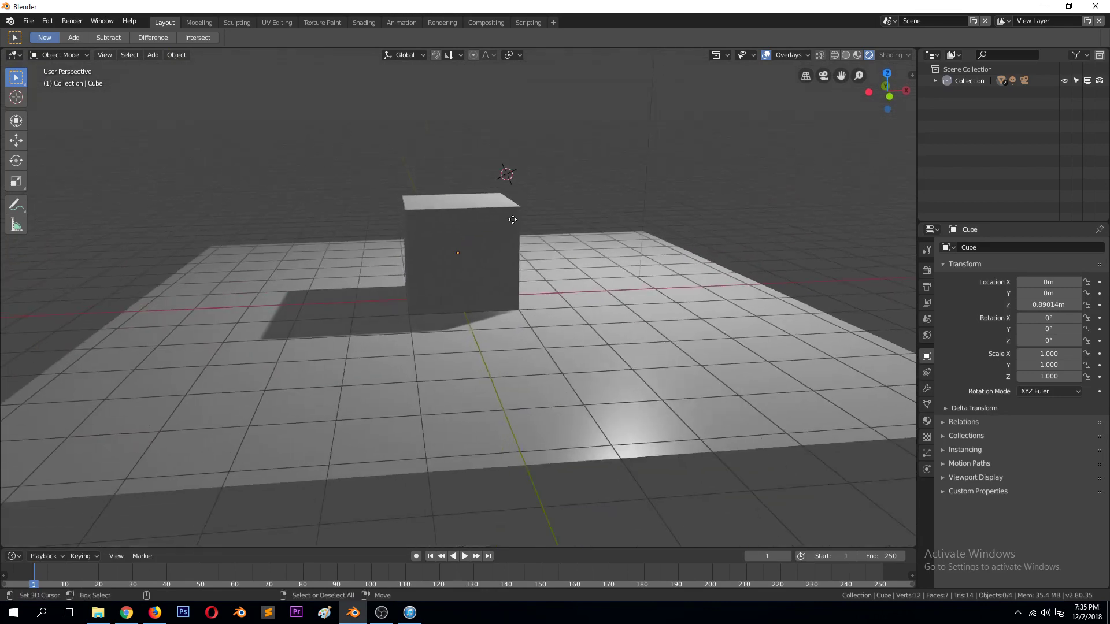
{"action": "scroll", "coordinate": [494, 329], "scroll_direction": "down", "scroll_amount": 2}
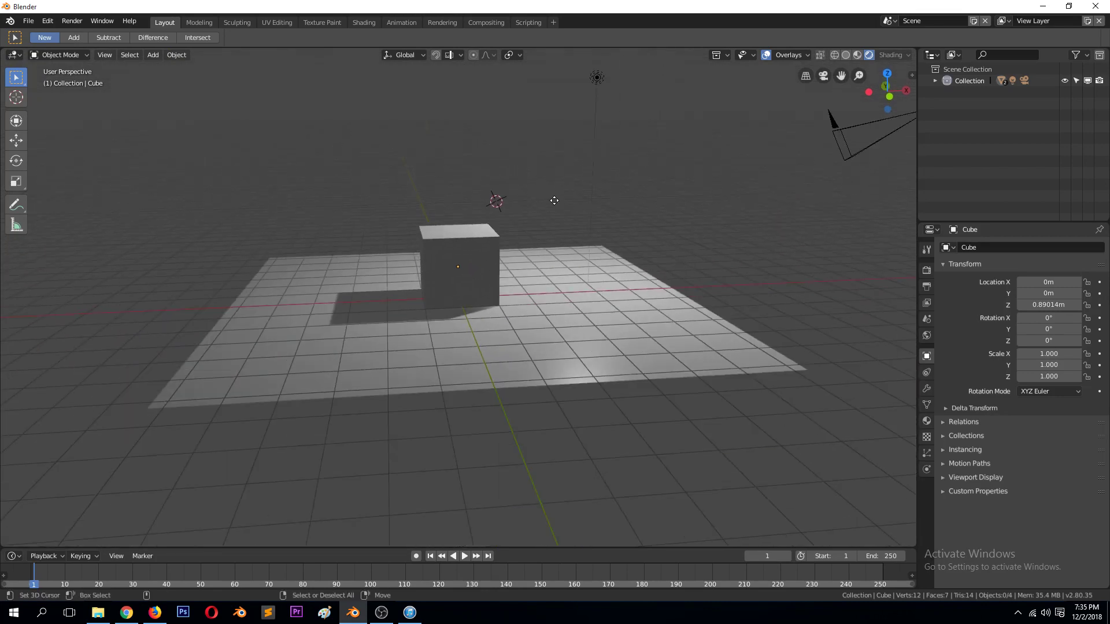
{"action": "left_click", "coordinate": [597, 78]}
{"action": "key", "text": "g"}
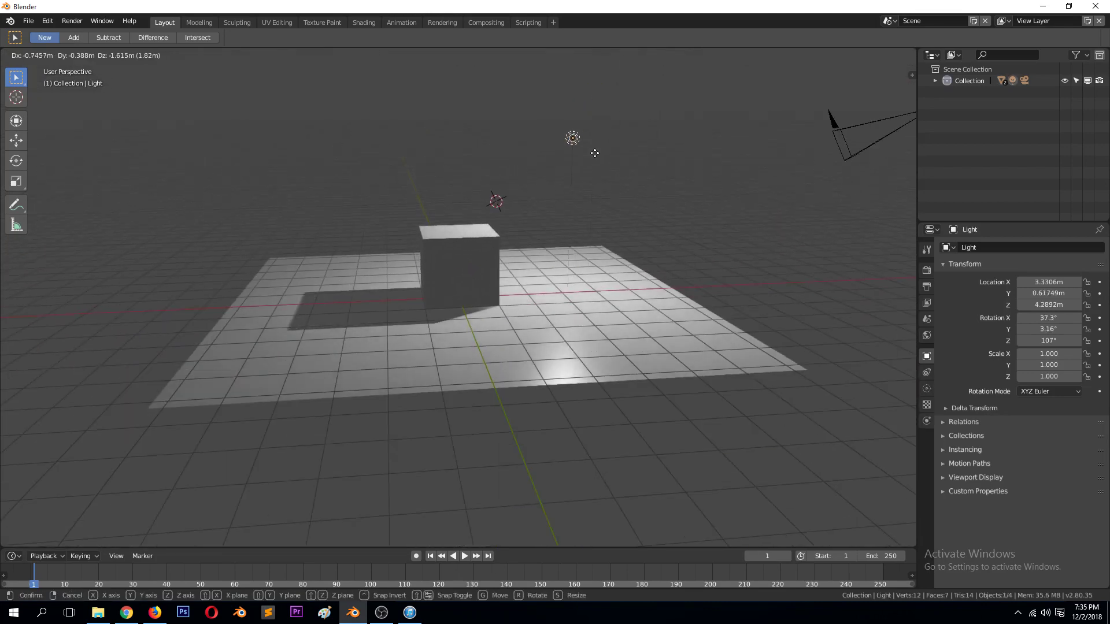
{"action": "left_click", "coordinate": [586, 214]}
- Move the light nearer to the cube, to about X 1.92 m, Y 0.47 m, Z 2.51 m
{"action": "middle_click_drag", "start_coordinate": [563, 267], "coordinate": [572, 296]}
{"action": "scroll", "coordinate": [571, 296], "scroll_direction": "up", "scroll_amount": 4}
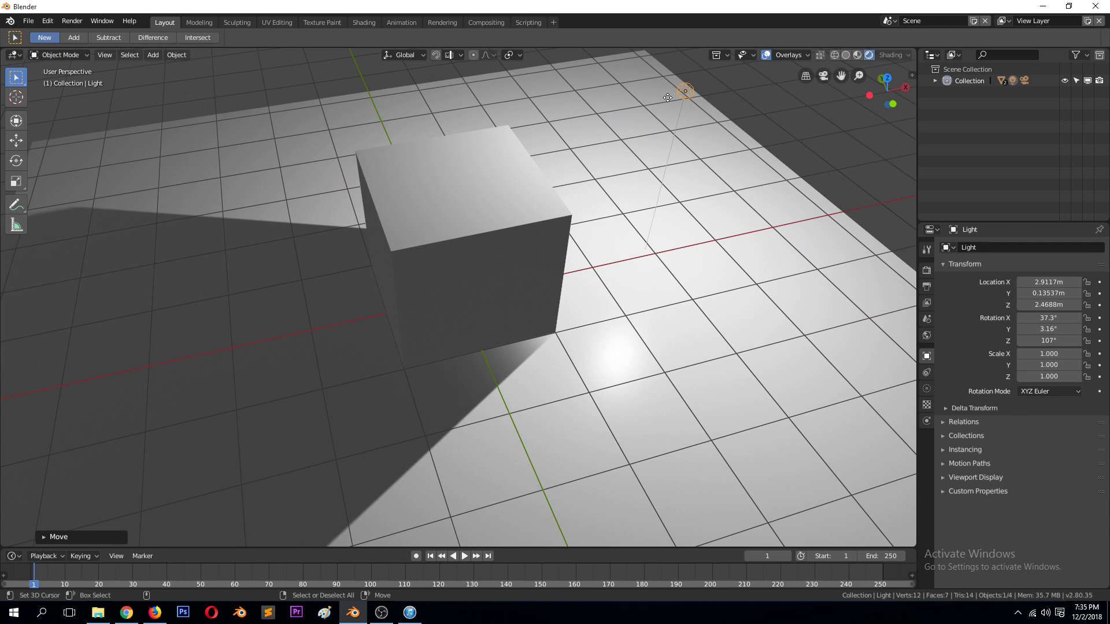
{"action": "key", "text": "g"}
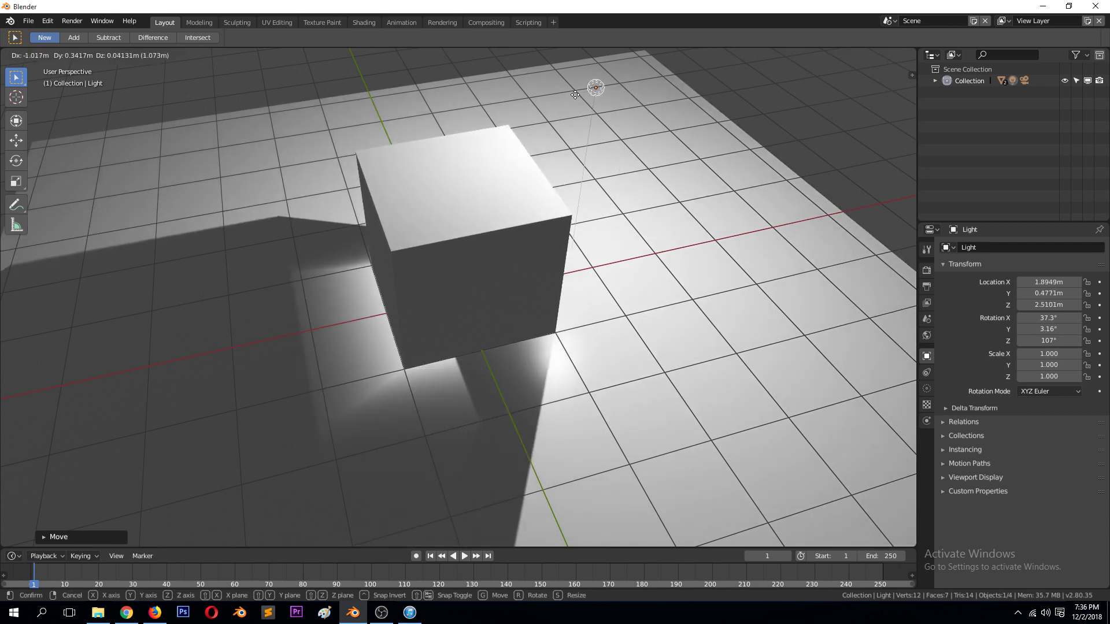
{"action": "left_click", "coordinate": [578, 93]}
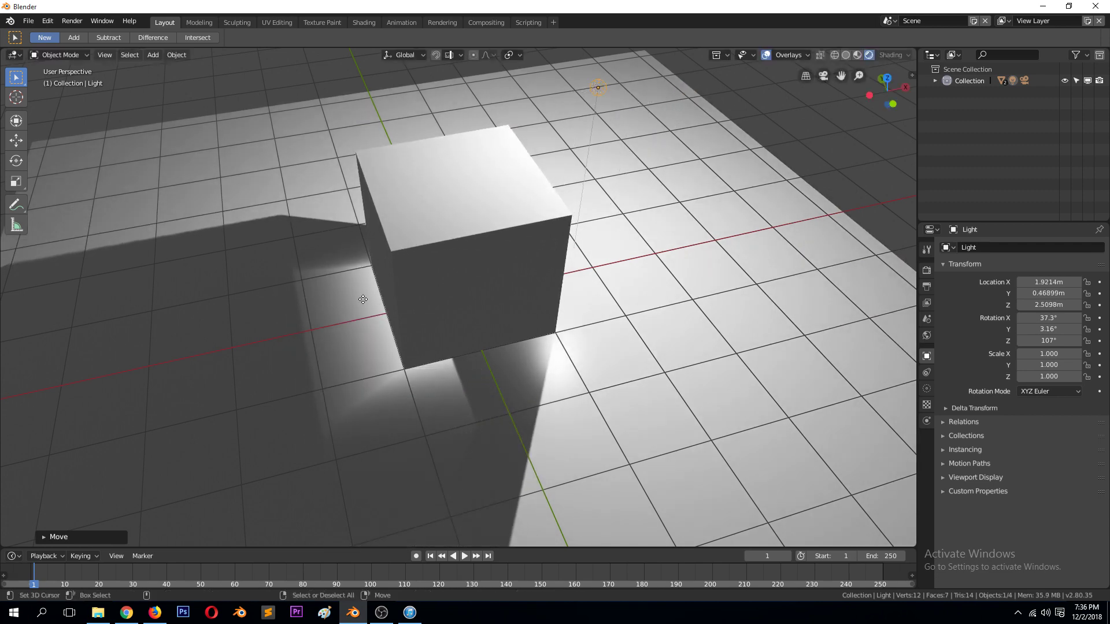
- Enable Contact Shadows in the light's shadow settings
{"action": "middle_click_drag", "start_coordinate": [362, 298], "coordinate": [448, 277]}
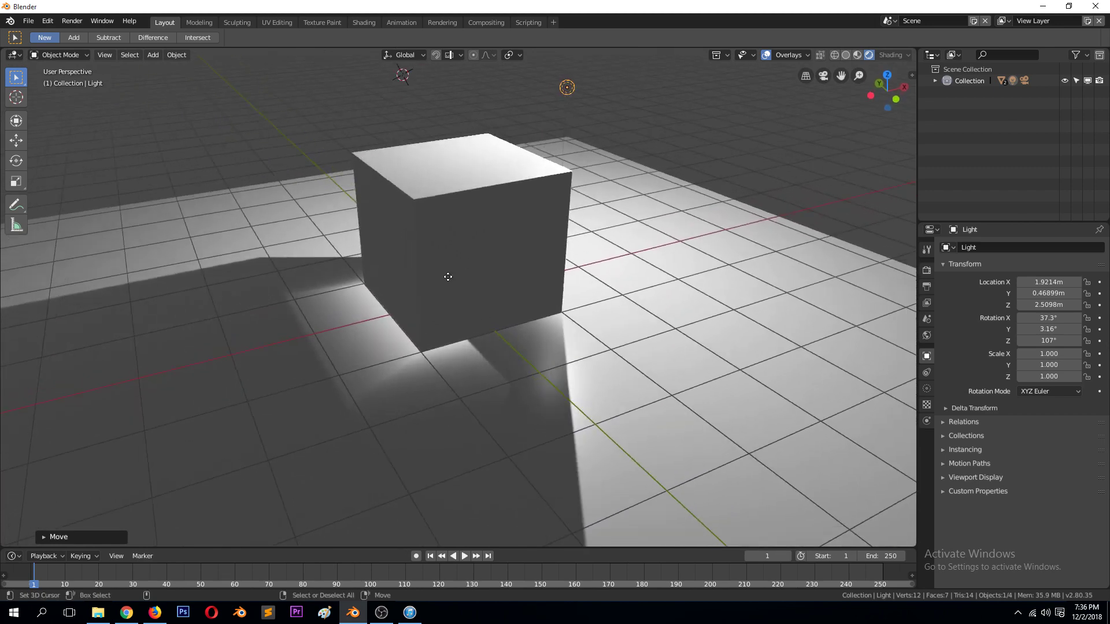
{"action": "middle_click_drag", "start_coordinate": [361, 311], "coordinate": [424, 296]}
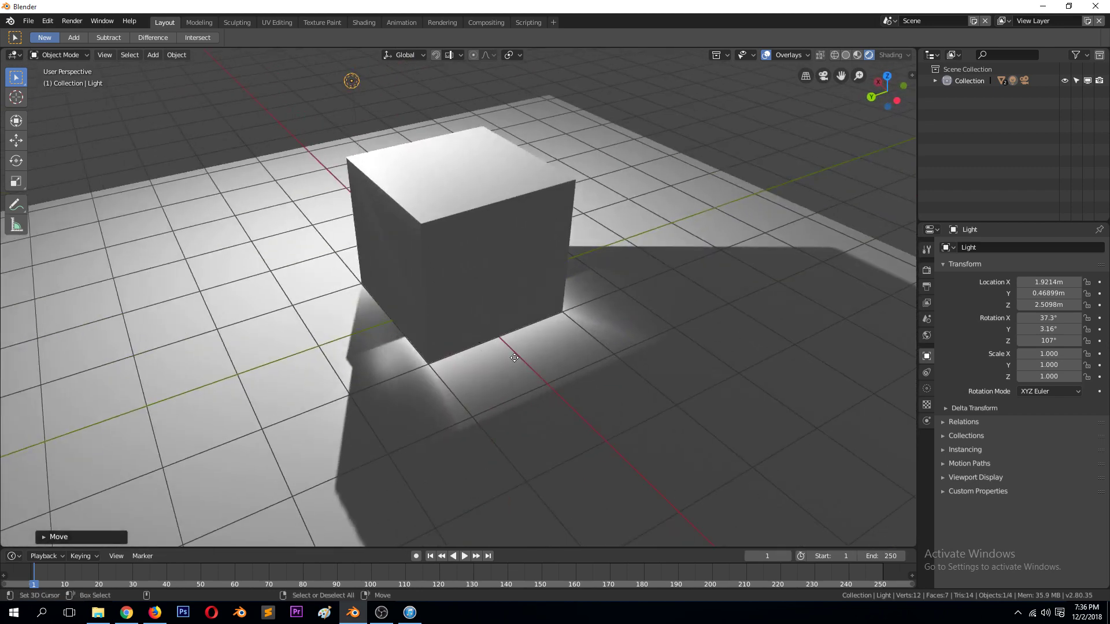
{"action": "middle_click_drag", "start_coordinate": [542, 346], "coordinate": [487, 373]}
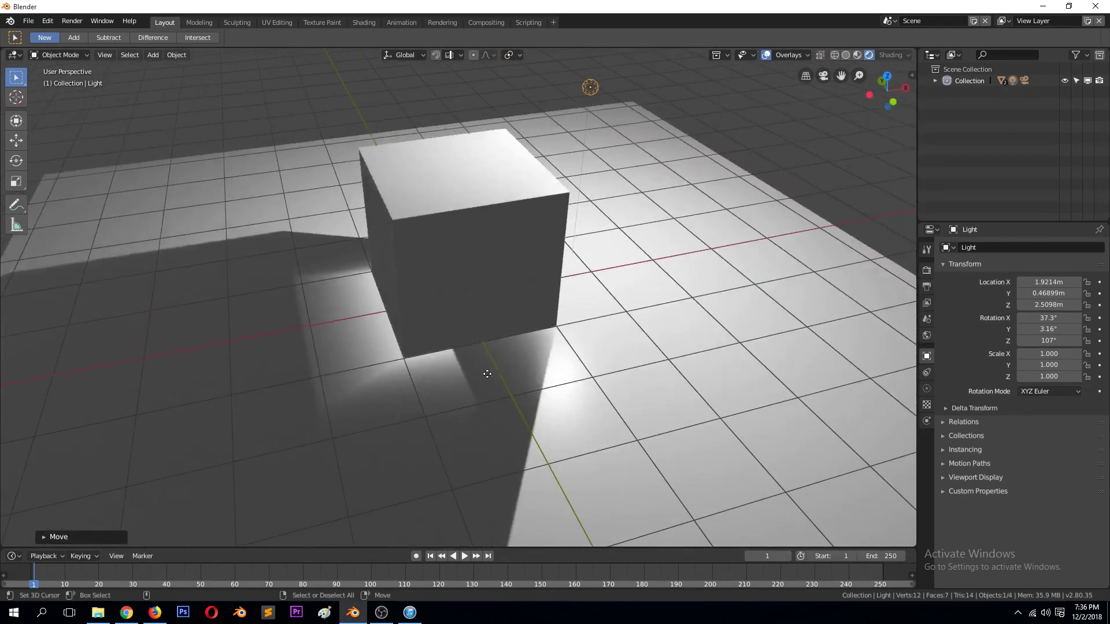
{"action": "left_click", "coordinate": [927, 388]}
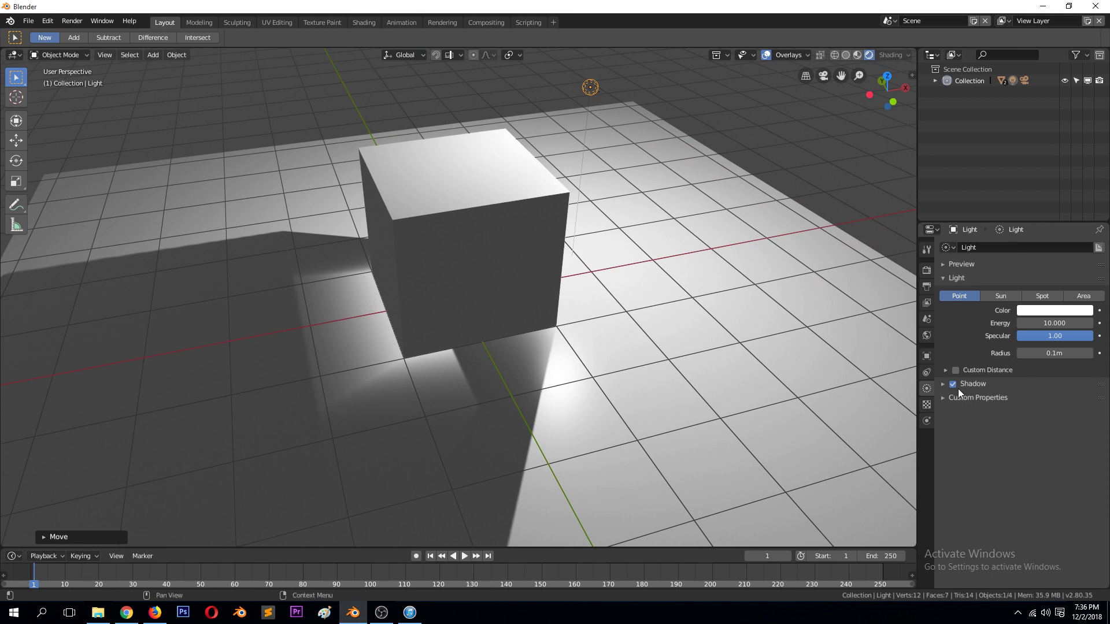
{"action": "left_click", "coordinate": [974, 383]}
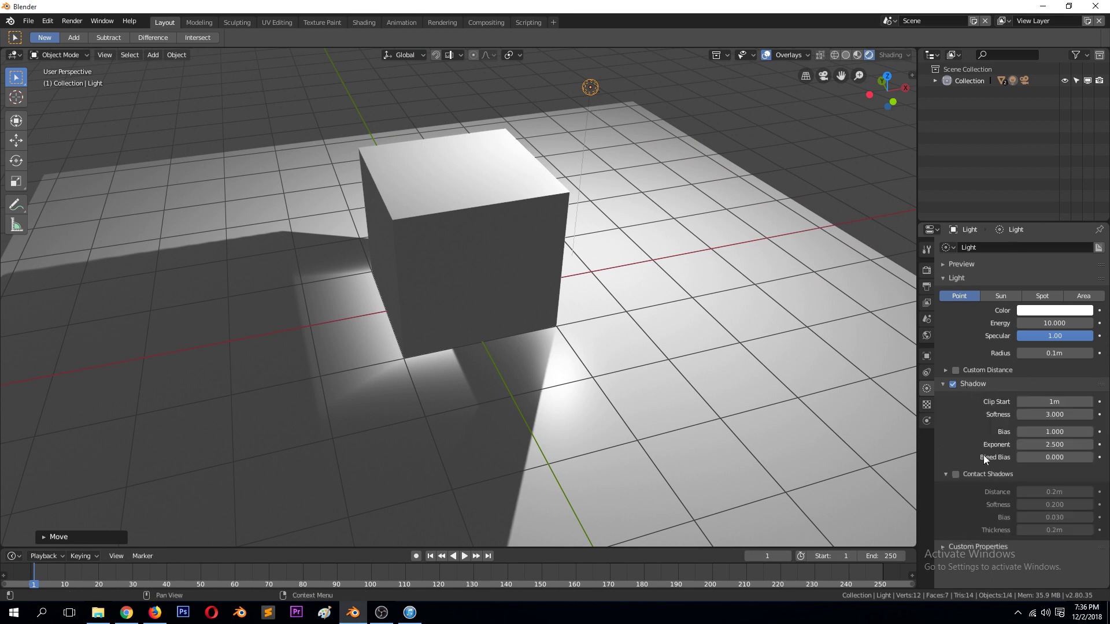
{"action": "left_click", "coordinate": [955, 474]}
{"action": "middle_click_drag", "start_coordinate": [532, 351], "coordinate": [662, 347]}
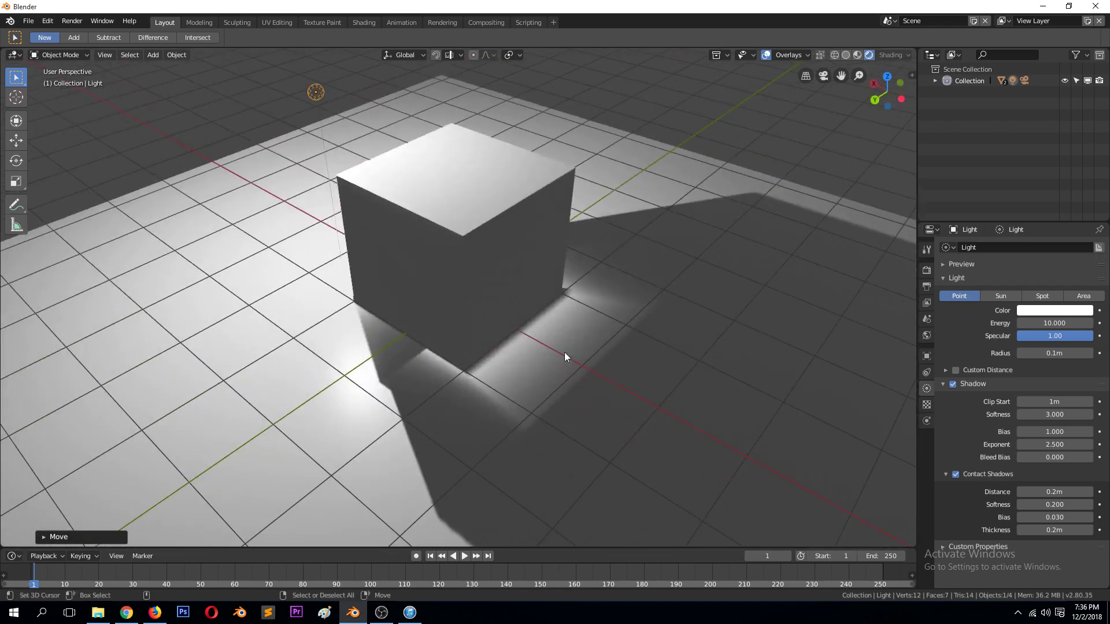
{"action": "middle_click_drag", "start_coordinate": [487, 363], "coordinate": [521, 364]}
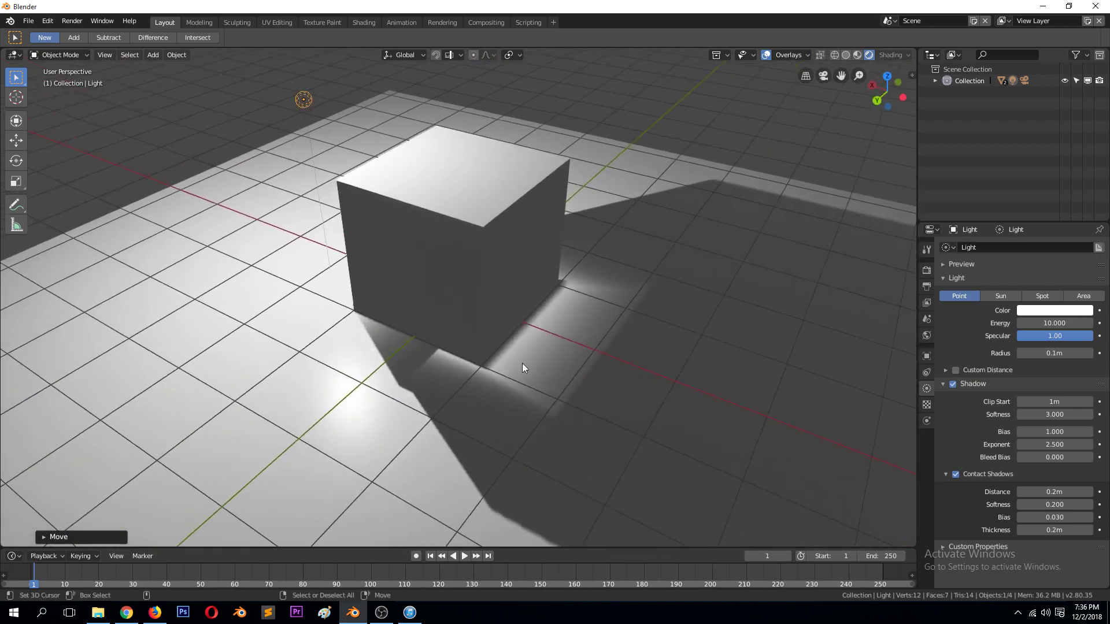
- Move the light a short distance farther away from the cube
{"action": "scroll", "coordinate": [352, 143], "scroll_direction": "down", "scroll_amount": 2}
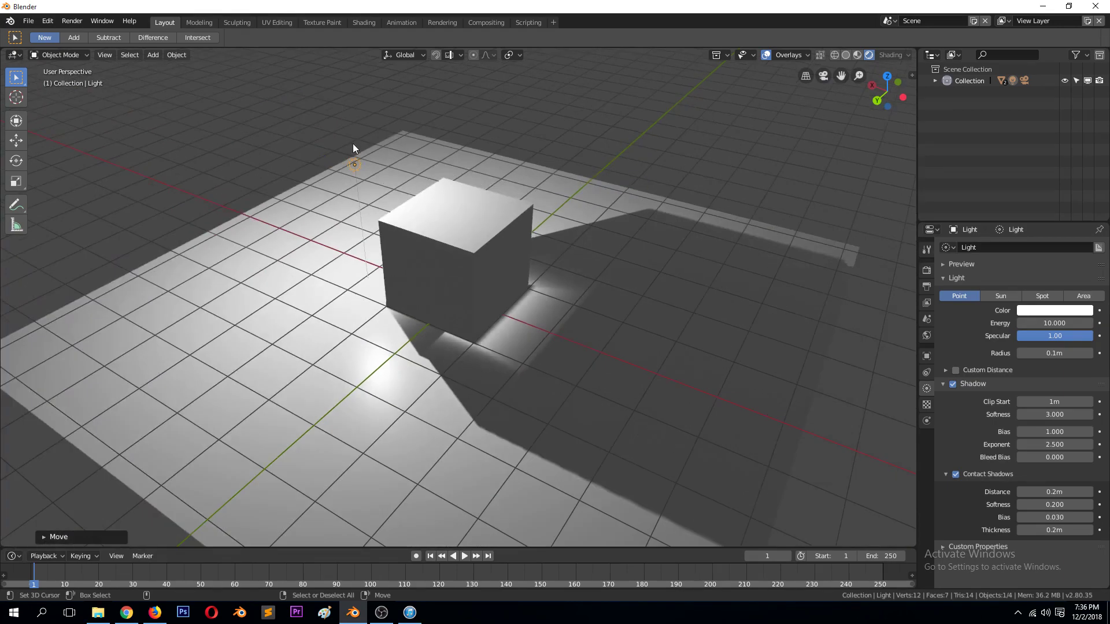
{"action": "key", "text": "g"}
{"action": "left_click", "coordinate": [297, 125]}
{"action": "middle_click_drag", "start_coordinate": [379, 154], "coordinate": [311, 195]}
{"action": "scroll", "coordinate": [311, 191], "scroll_direction": "up", "scroll_amount": 3}
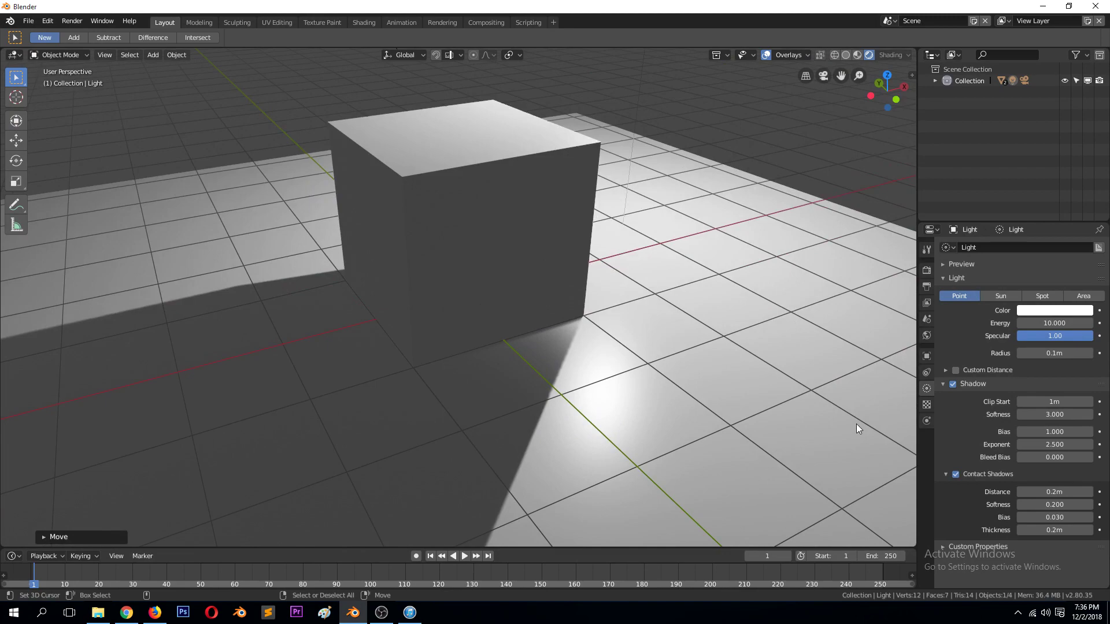
- Toggle Contact Shadows off and back on to compare the shadow around the cube's base
{"action": "left_click", "coordinate": [954, 474]}
{"action": "left_click", "coordinate": [954, 474]}
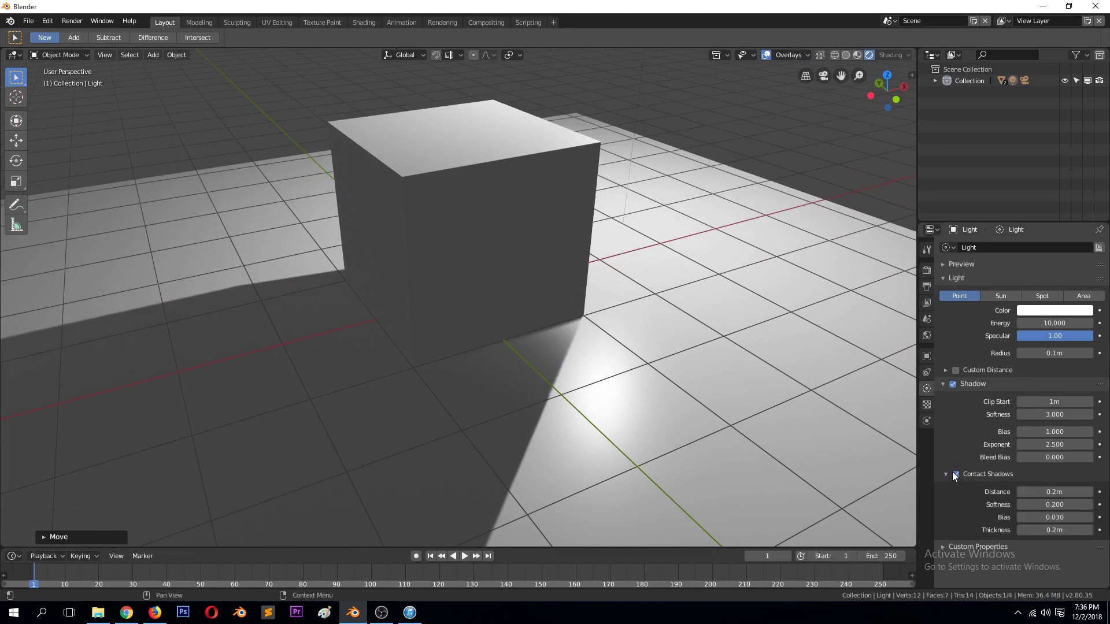
{"action": "middle_click_drag", "start_coordinate": [769, 347], "coordinate": [743, 310]}
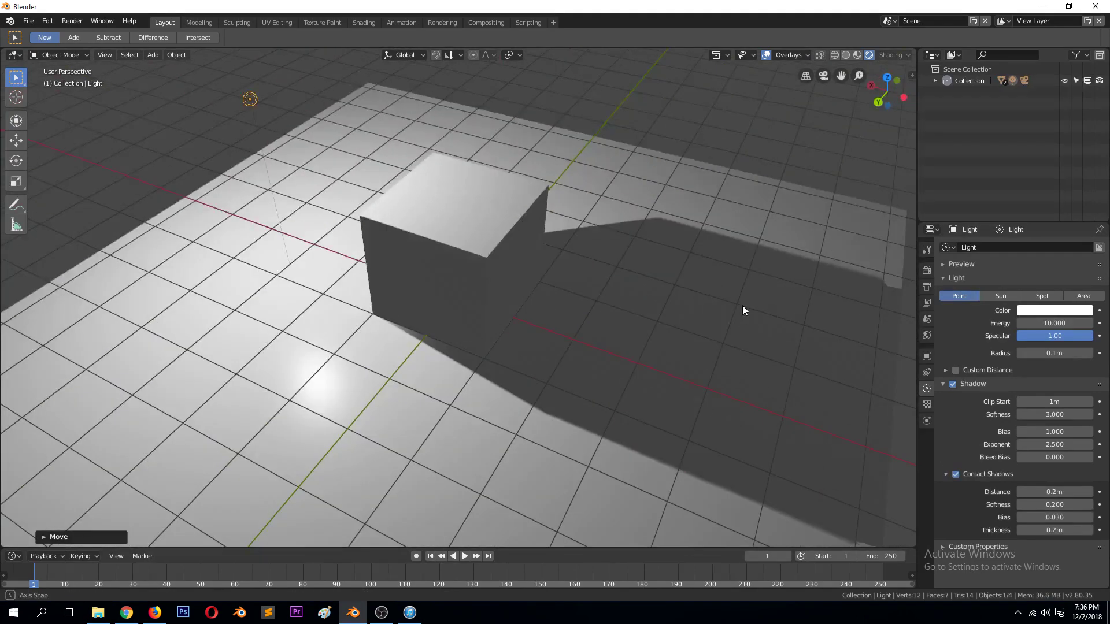
{"action": "middle_click_drag", "start_coordinate": [560, 285], "coordinate": [476, 370]}
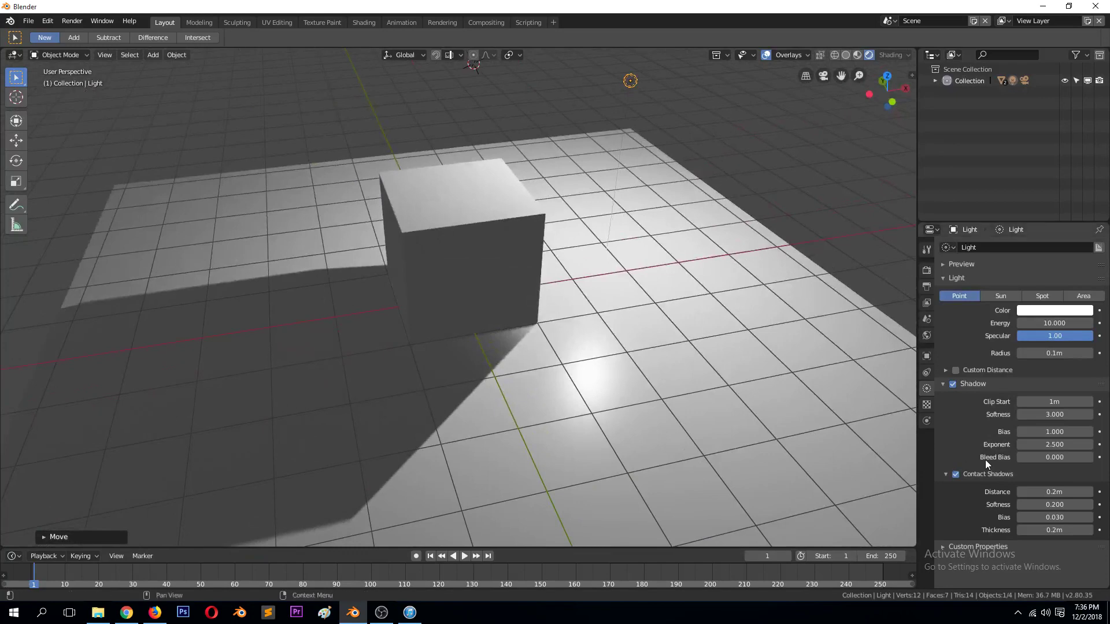
- Set the light's contact shadow distance to 1.8 m
{"action": "scroll", "coordinate": [577, 336], "scroll_direction": "up", "scroll_amount": 1}
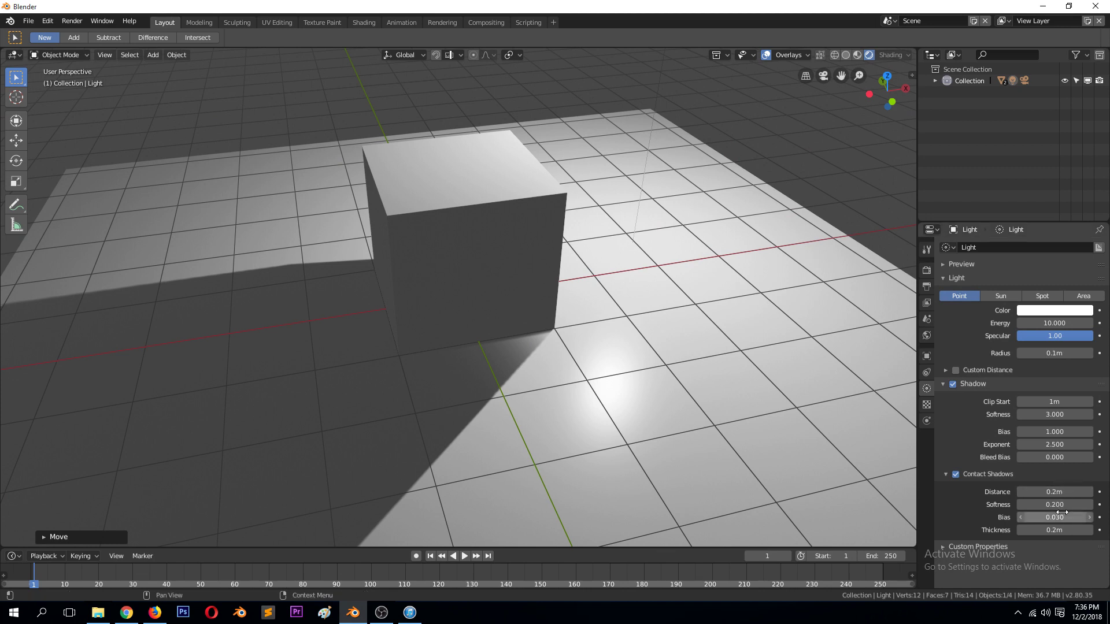
{"action": "left_click_drag", "start_coordinate": [1048, 491], "coordinate": [1089, 491]}
{"action": "middle_click_drag", "start_coordinate": [420, 256], "coordinate": [571, 146]}
- Move the light down and closer to the cube, just beyond its top edge
{"action": "key", "text": "g"}
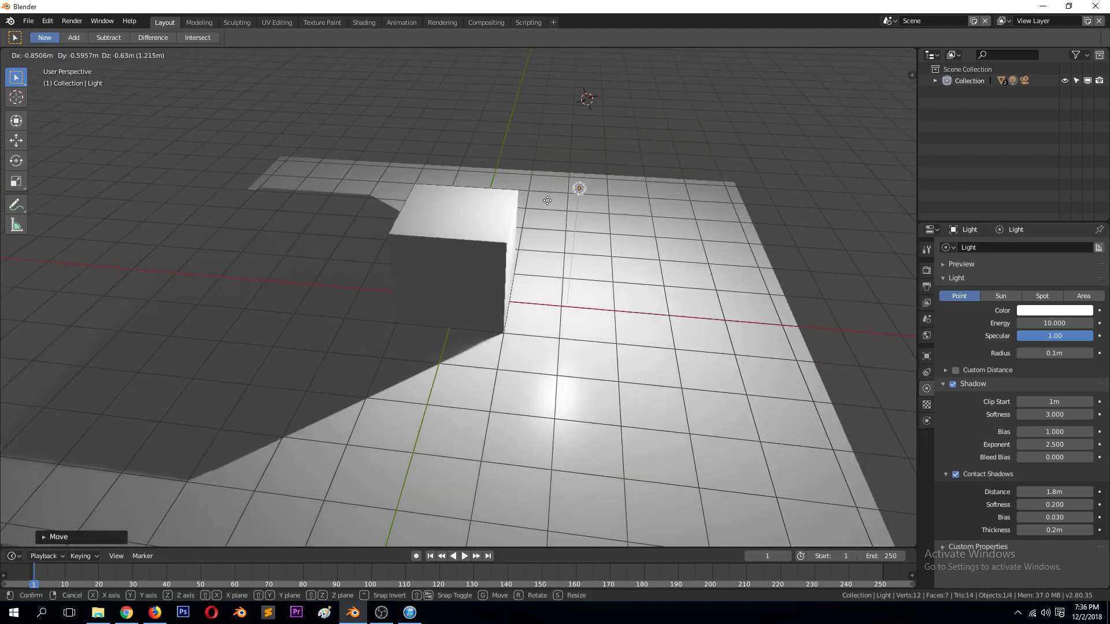
{"action": "left_click", "coordinate": [535, 219]}
{"action": "middle_click_drag", "start_coordinate": [522, 230], "coordinate": [511, 354]}
{"action": "scroll", "coordinate": [543, 300], "scroll_direction": "up", "scroll_amount": 2}
- Align the scene camera to an angled view of the cube and its shadow
{"action": "middle_click_drag", "start_coordinate": [667, 357], "coordinate": [576, 345]}
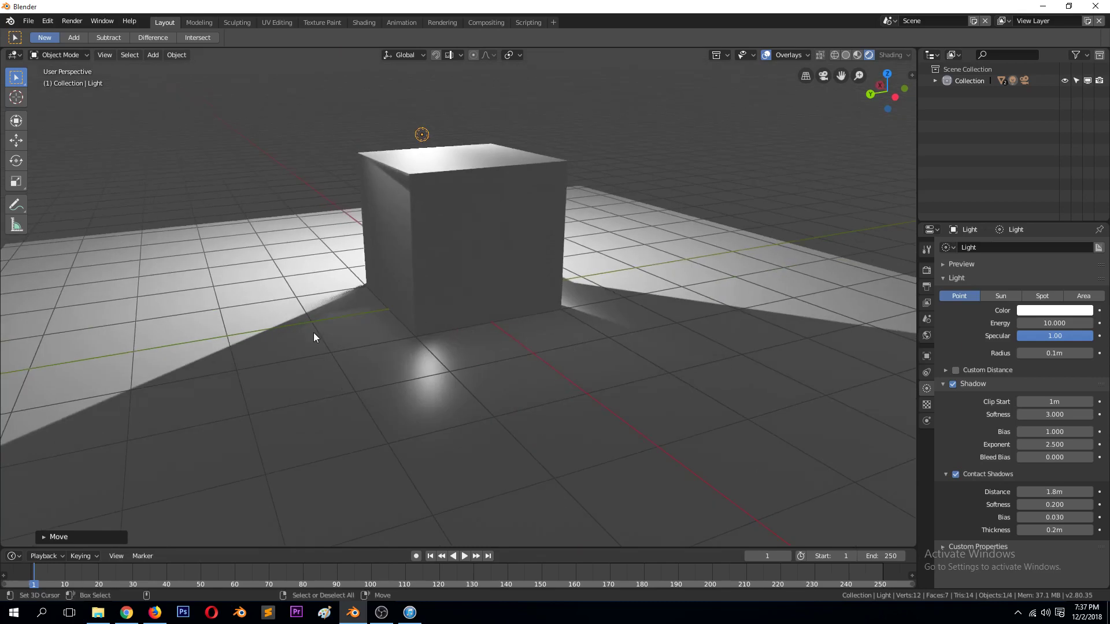
{"action": "middle_click_drag", "start_coordinate": [388, 322], "coordinate": [338, 322]}
{"action": "key", "text": "ctrl+alt+KP_0"}
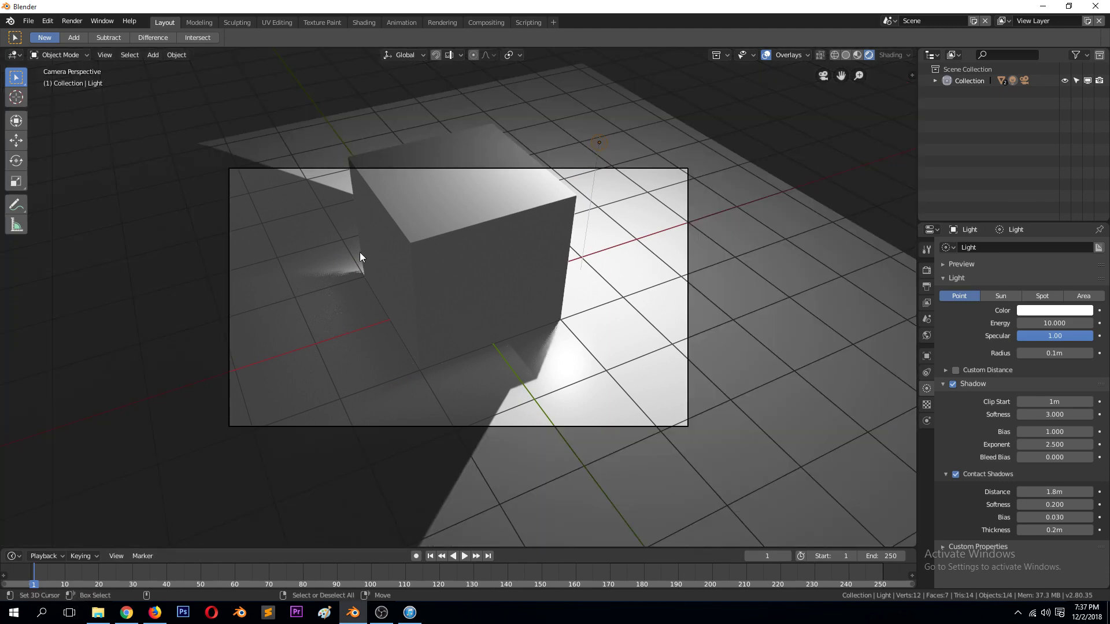
- Set the contact shadow softness to 0, the bias to 1.53 and the thickness to 6.13 m
{"action": "middle_click_drag", "start_coordinate": [362, 265], "coordinate": [439, 284]}
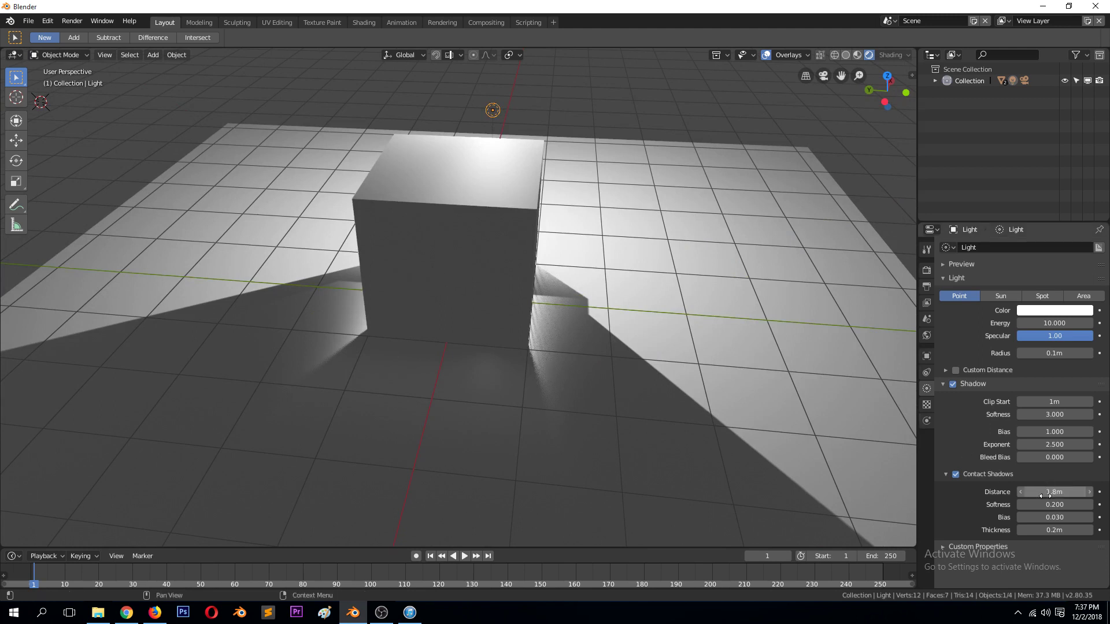
{"action": "mouse_move", "coordinate": [1054, 504]}
{"action": "left_mouse_down"}
{"action": "mouse_move", "coordinate": [1020, 504]}
{"action": "mouse_move", "coordinate": [1087, 516]}
{"action": "mouse_move", "coordinate": [1035, 530]}
{"action": "mouse_move", "coordinate": [1091, 530]}
{"action": "left_mouse_up"}
{"action": "middle_click_drag", "start_coordinate": [626, 333], "coordinate": [565, 218]}
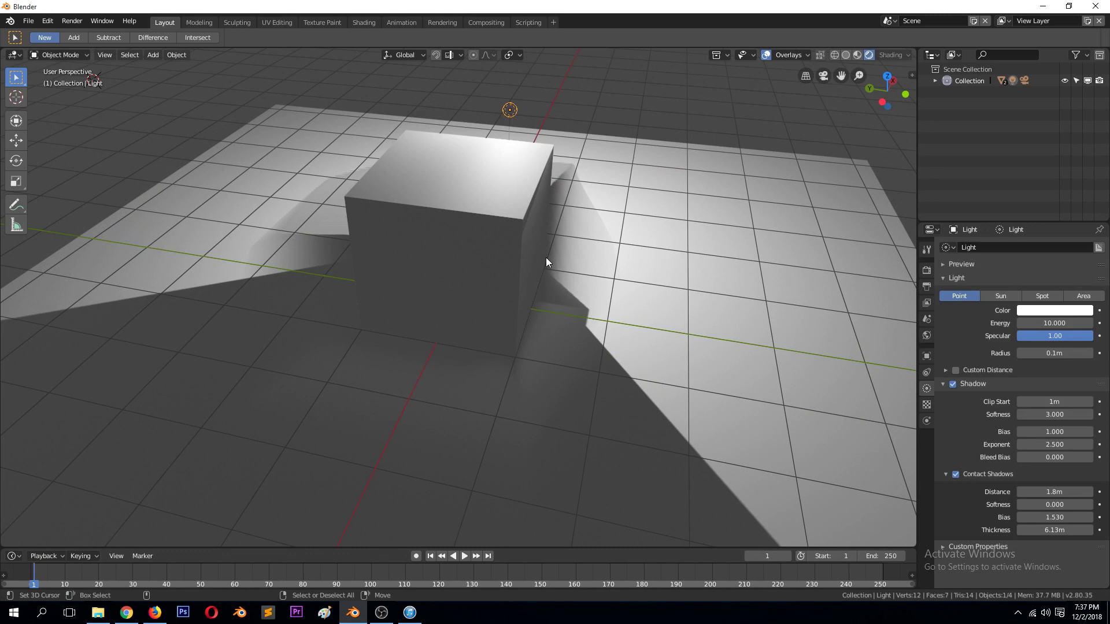
- Set the light's contact shadow distance to 1.1 m, the bias to 0.55 and the thickness to 1.56 m
{"action": "left_click_drag", "start_coordinate": [1069, 530], "coordinate": [1032, 529]}
{"action": "left_click_drag", "start_coordinate": [1088, 493], "coordinate": [1035, 517]}
{"action": "middle_click_drag", "start_coordinate": [471, 235], "coordinate": [321, 281]}
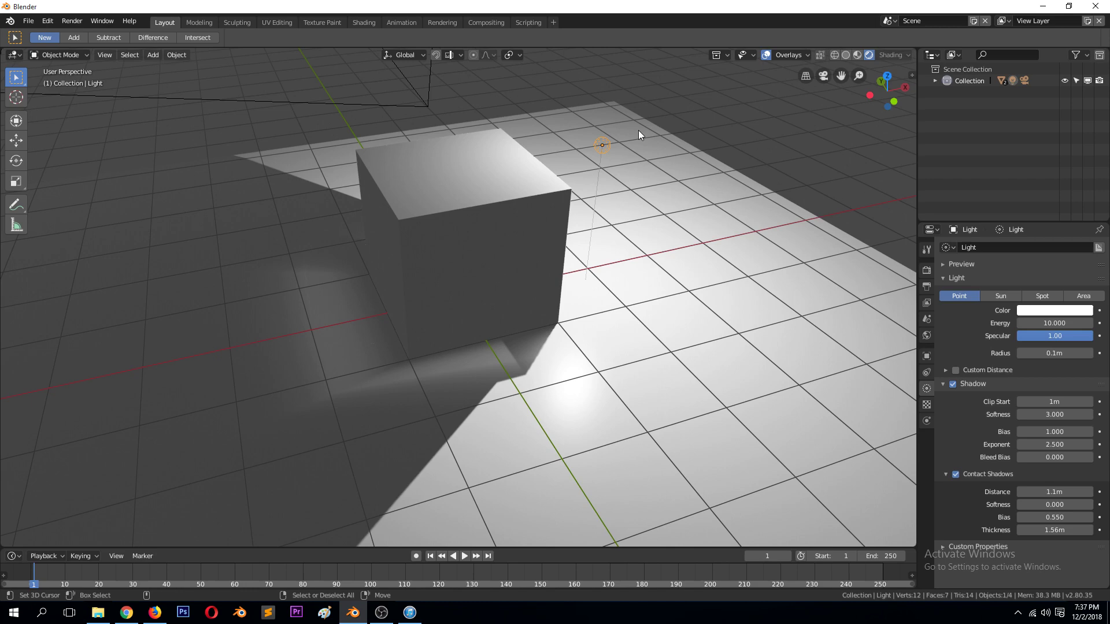
{"action": "key", "text": "g"}
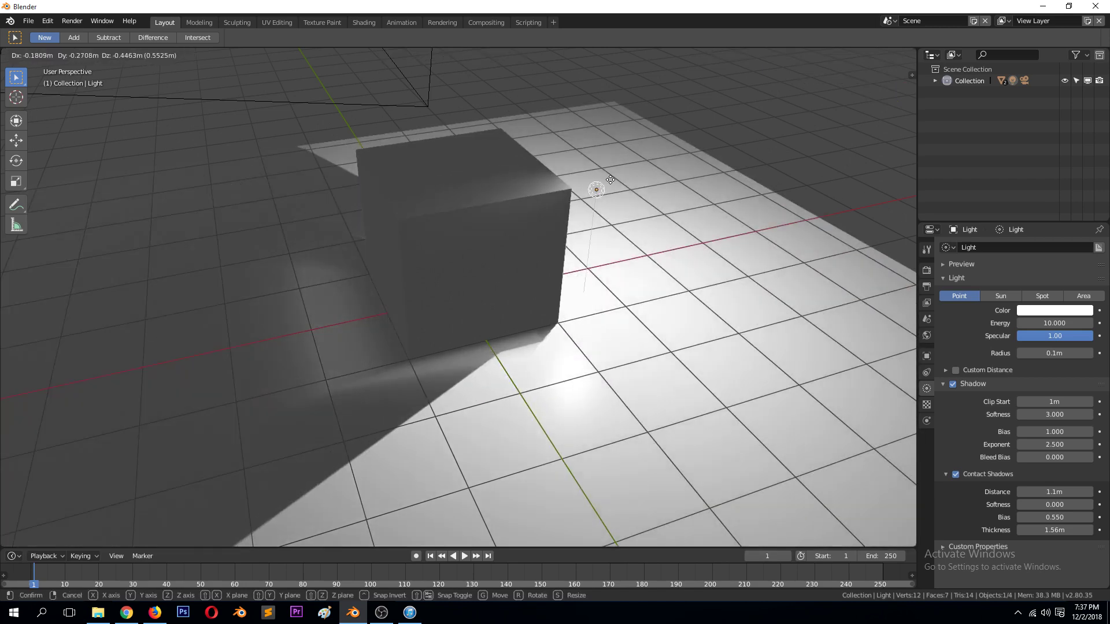
{"action": "left_click", "coordinate": [591, 201]}
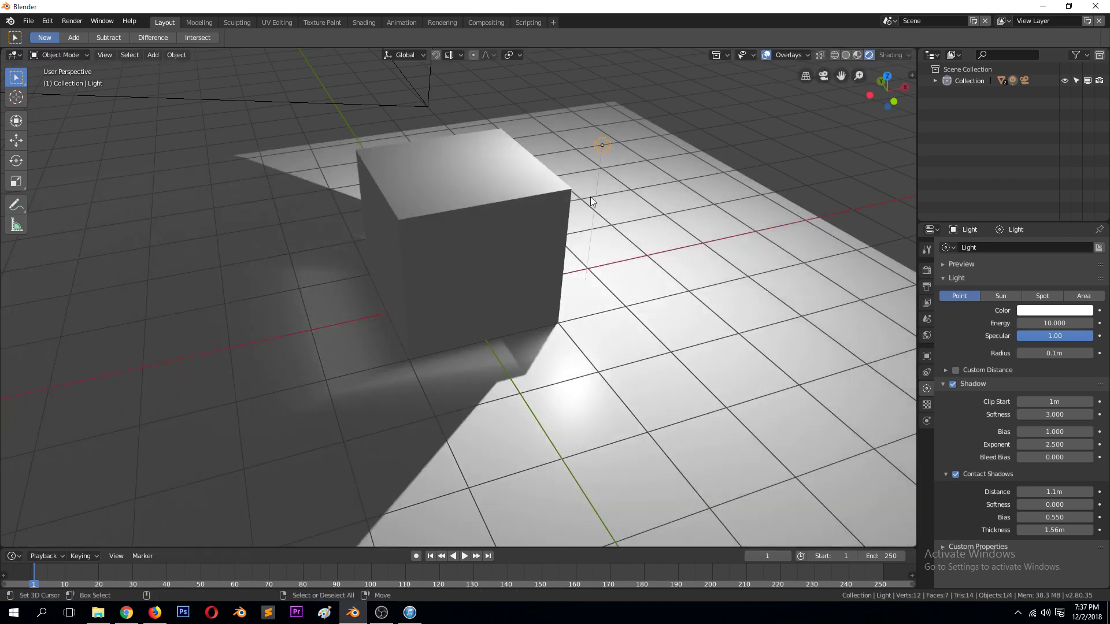
- Enable the light's custom distance and set it to 3.8 m
{"action": "left_click", "coordinate": [956, 371]}
{"action": "left_click", "coordinate": [944, 370]}
{"action": "left_click_drag", "start_coordinate": [1054, 388], "coordinate": [1025, 388]}
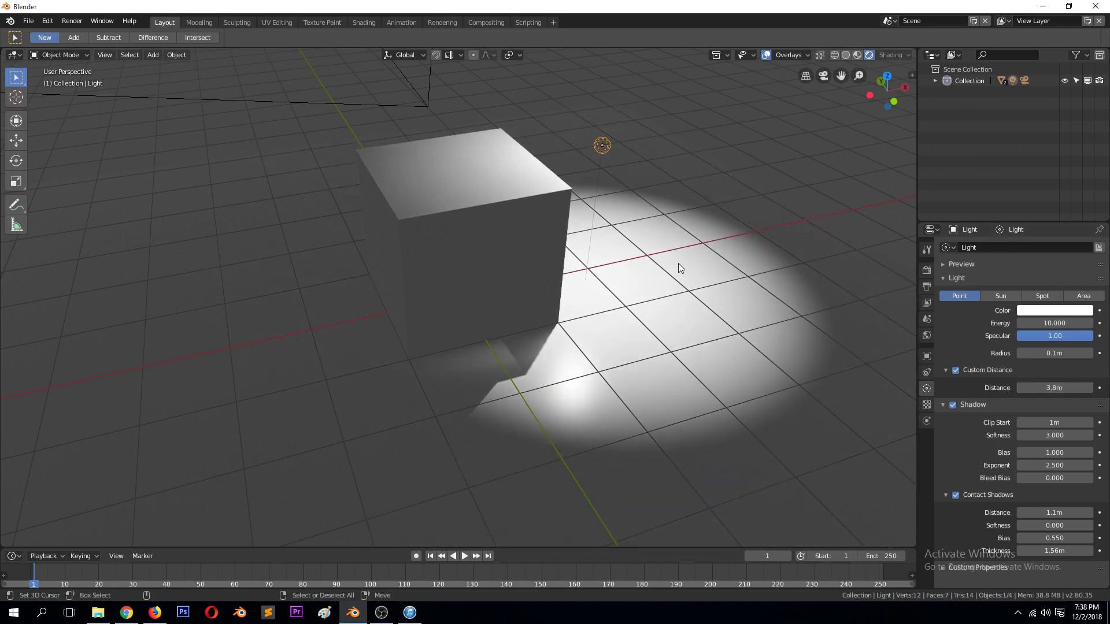
- Move the light slightly toward the cube and set its custom distance to 3.3 m
{"action": "key", "text": "g"}
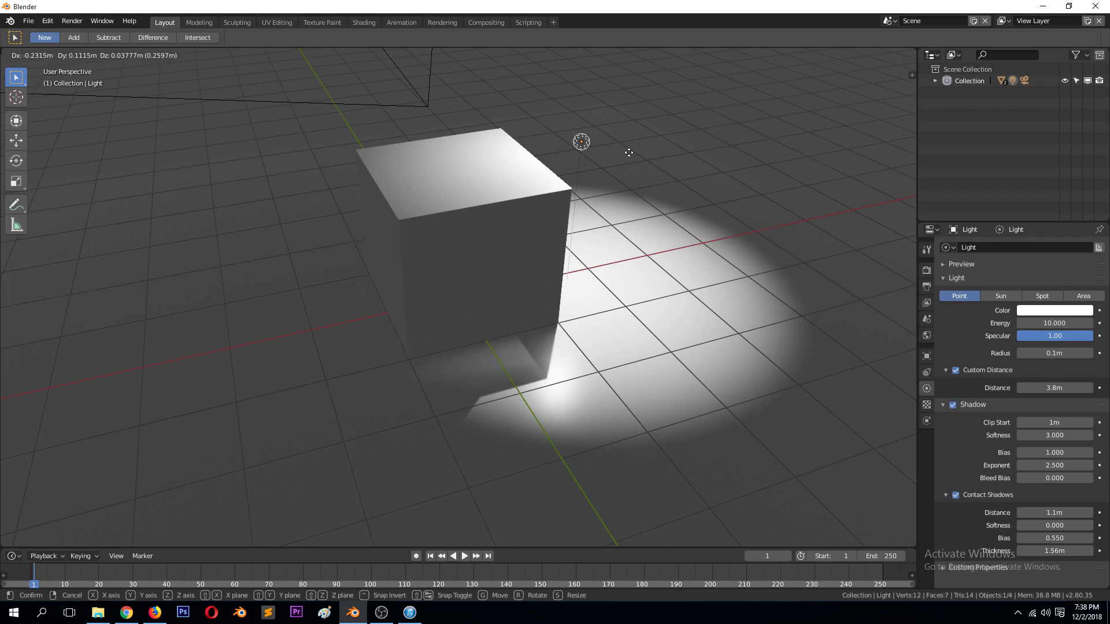
{"action": "left_click", "coordinate": [627, 152]}
{"action": "middle_click_drag", "start_coordinate": [618, 225], "coordinate": [331, 269]}
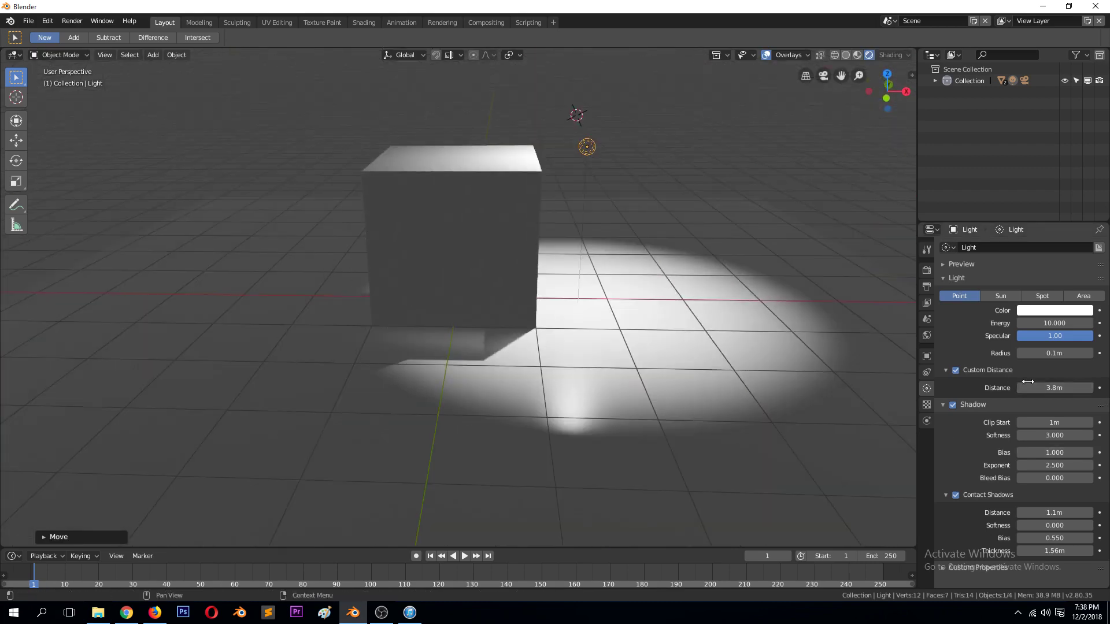
{"action": "mouse_move", "coordinate": [1054, 388]}
{"action": "left_mouse_down"}
{"action": "mouse_move", "coordinate": [1018, 388]}
{"action": "mouse_move", "coordinate": [1045, 388]}
{"action": "left_mouse_up"}
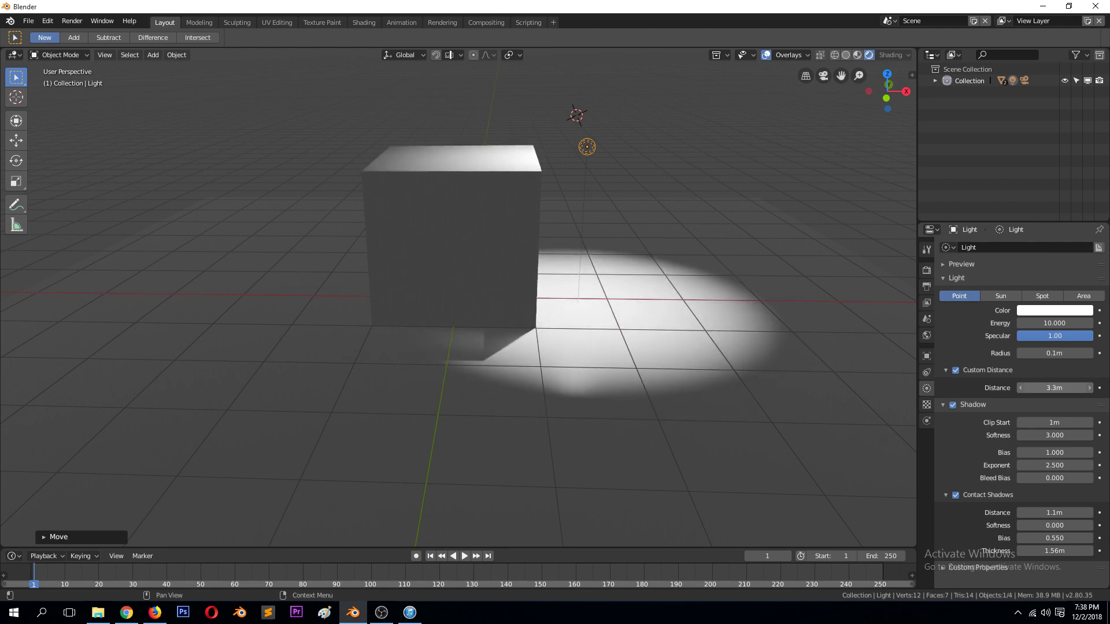
- Move the light down beside the cube, below the level of its top face
{"action": "middle_click_drag", "start_coordinate": [751, 324], "coordinate": [726, 342]}
{"action": "middle_click_drag", "start_coordinate": [717, 218], "coordinate": [774, 156]}
{"action": "key", "text": "g"}
{"action": "left_click", "coordinate": [731, 268]}
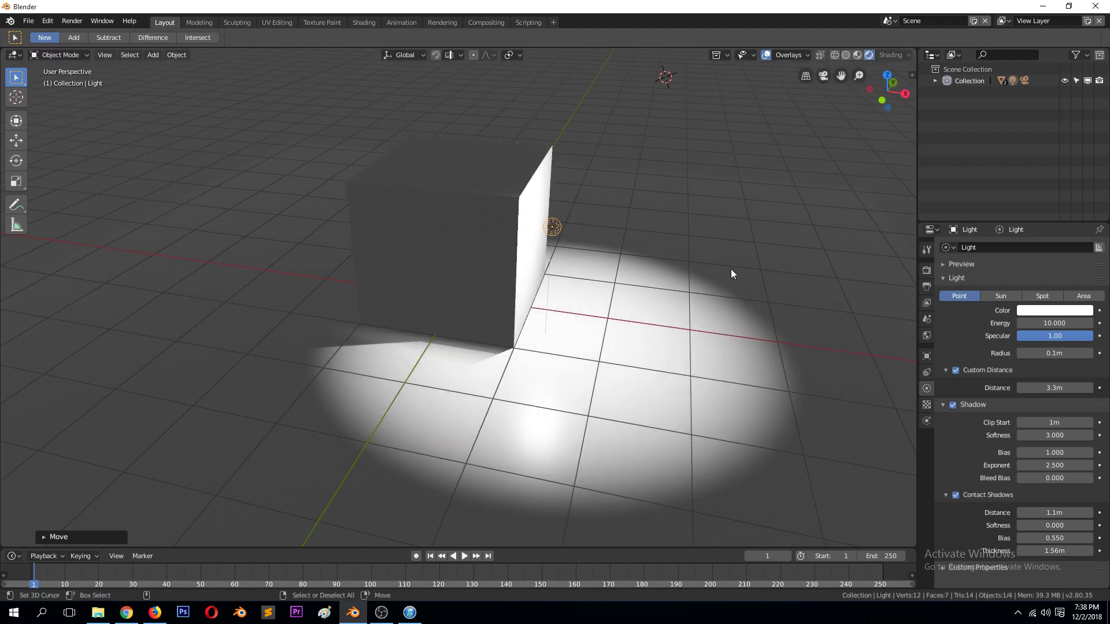
- Disable the light's custom distance and set contact shadows to distance 5.3 m, softness 0.6, bias 0.23 and thickness 2.69 m
{"action": "left_click", "coordinate": [964, 369]}
{"action": "middle_click_drag", "start_coordinate": [867, 370], "coordinate": [817, 421]}
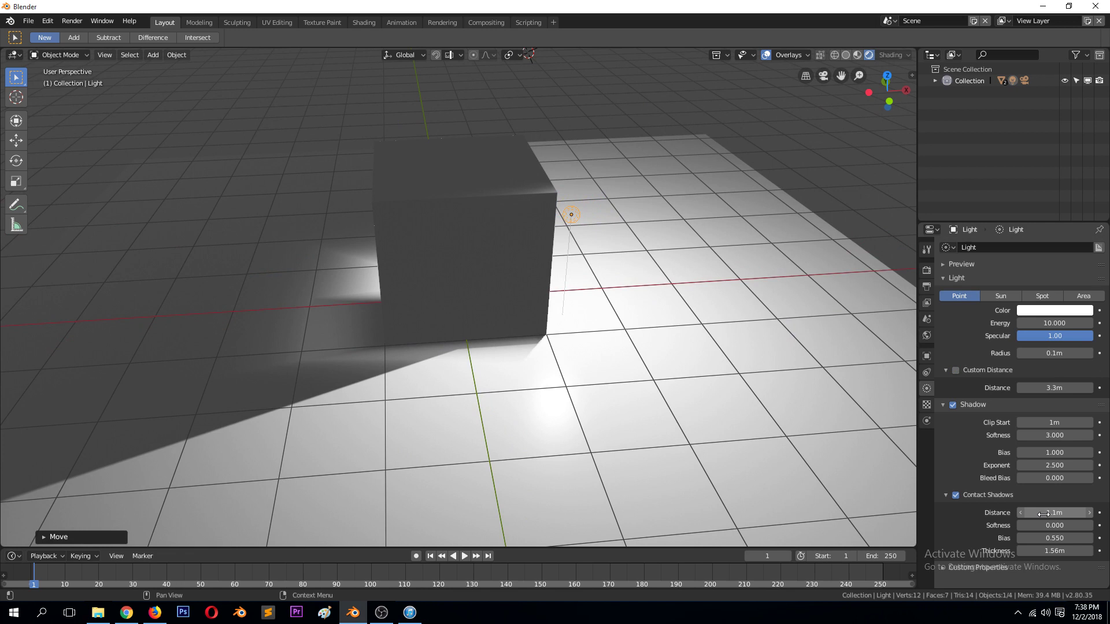
{"action": "left_click_drag", "start_coordinate": [1054, 513], "coordinate": [1087, 551]}
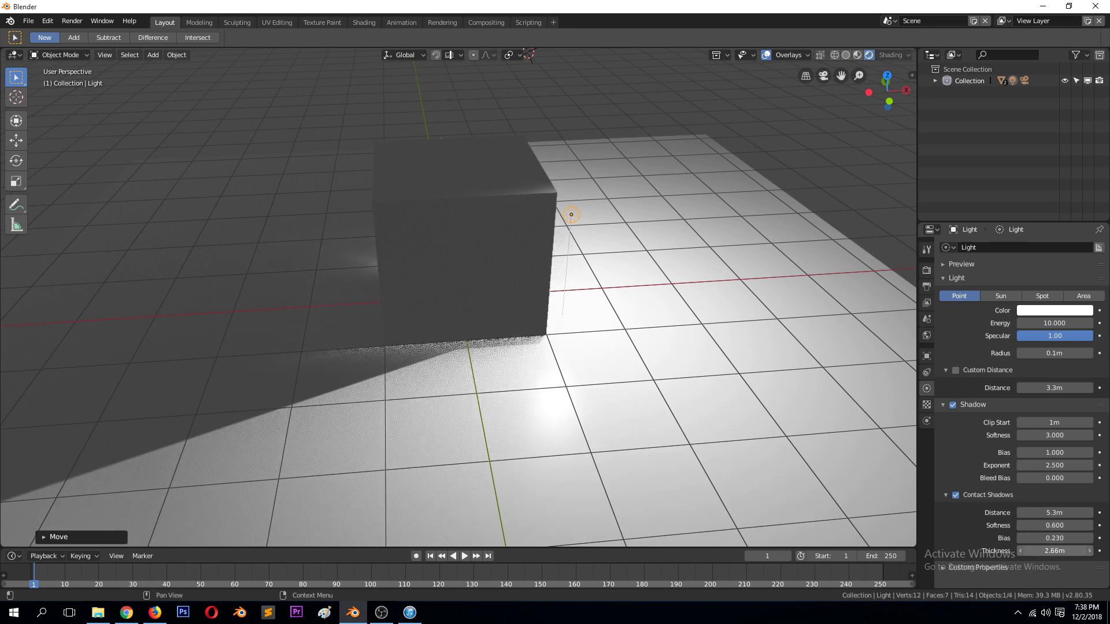
{"action": "middle_click_drag", "start_coordinate": [716, 427], "coordinate": [929, 369]}
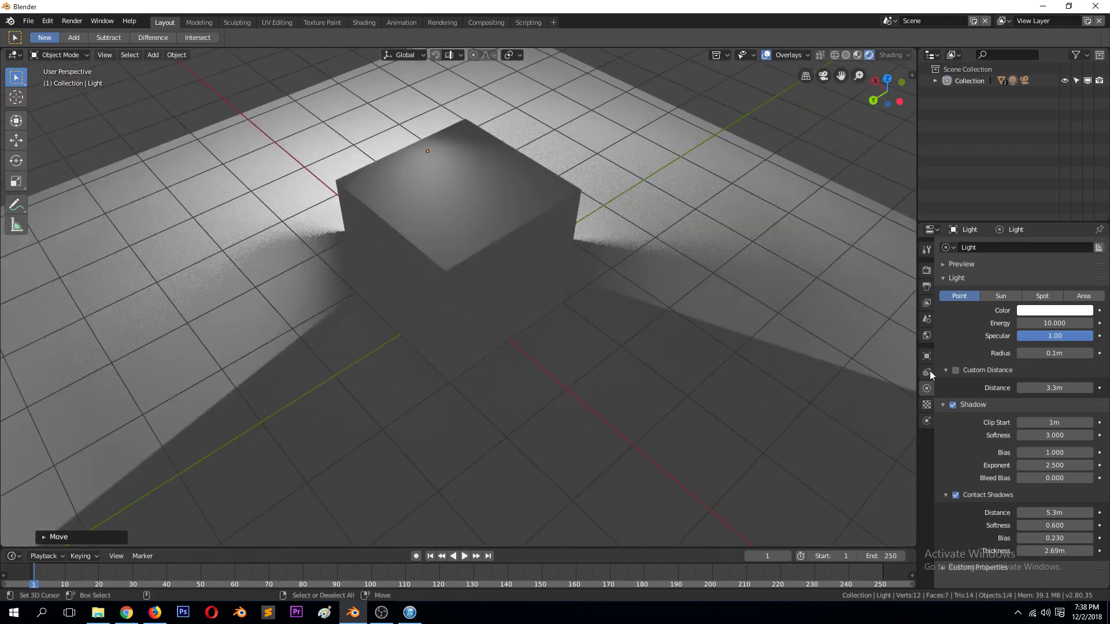
- Enable soft shadows in the scene's Eevee render settings
{"action": "left_click", "coordinate": [927, 271]}
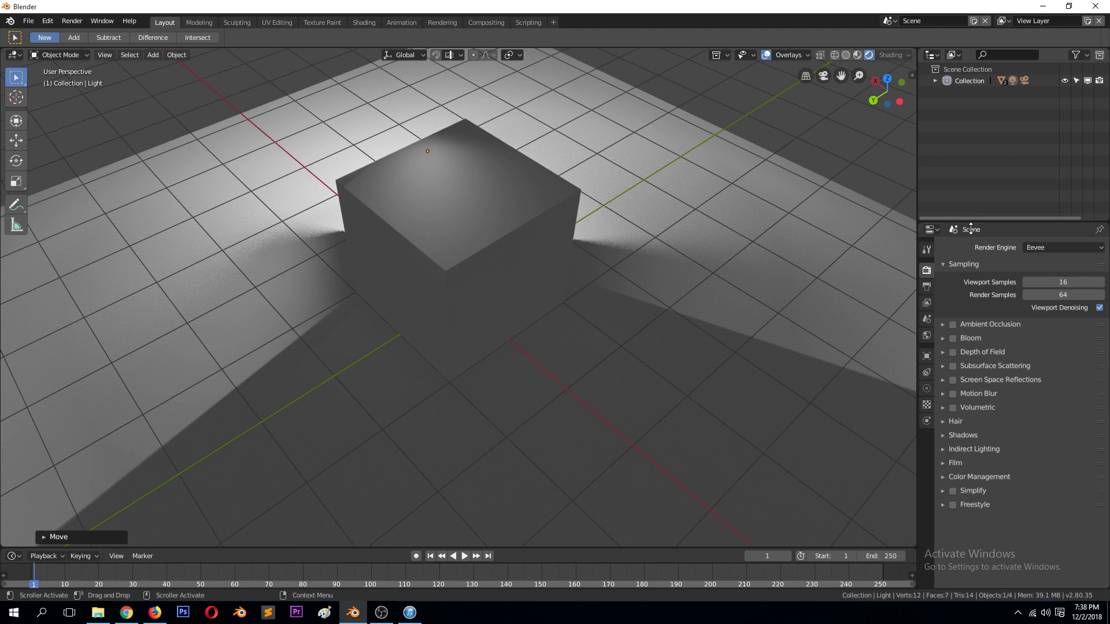
{"action": "left_click", "coordinate": [972, 439]}
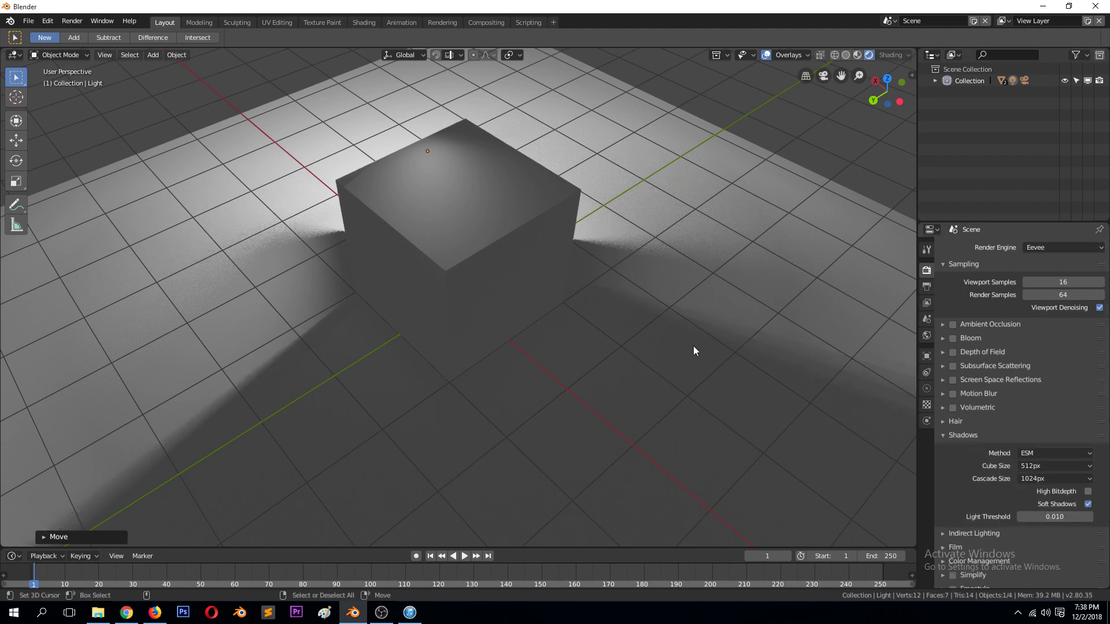
{"action": "mouse_move", "coordinate": [713, 342]}
{"action": "middle_mouse_down"}
{"action": "mouse_move", "coordinate": [646, 347]}
{"action": "mouse_move", "coordinate": [565, 312]}
{"action": "middle_mouse_up"}
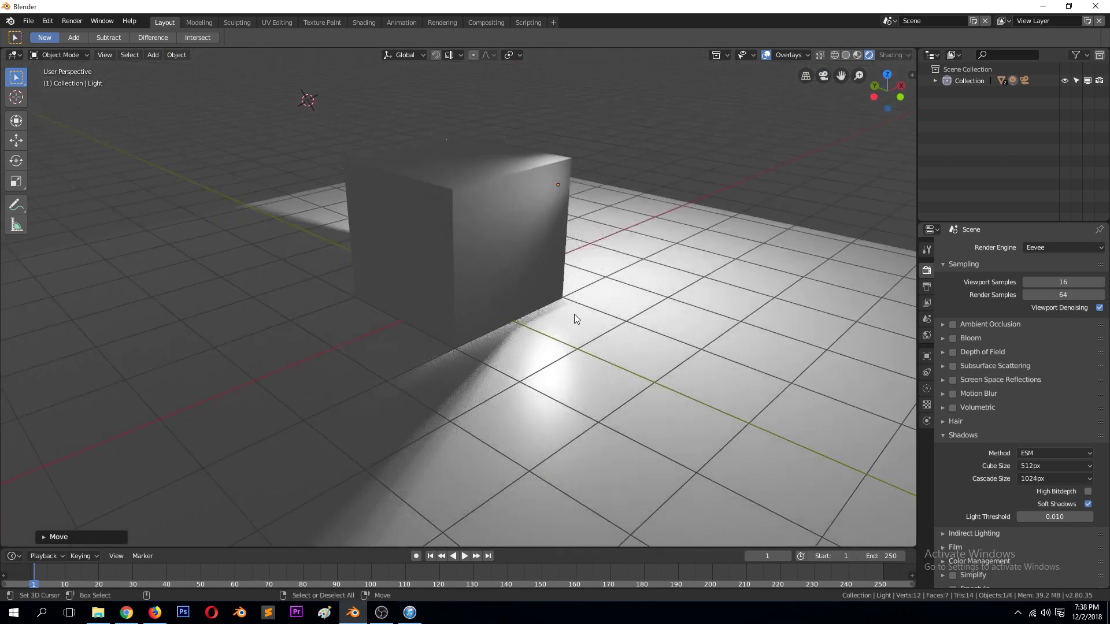
- Reposition the light close beside the cube's brightly lit side face, near its upper edge
{"action": "middle_click_drag", "start_coordinate": [495, 273], "coordinate": [464, 293]}
{"action": "key", "text": "g"}
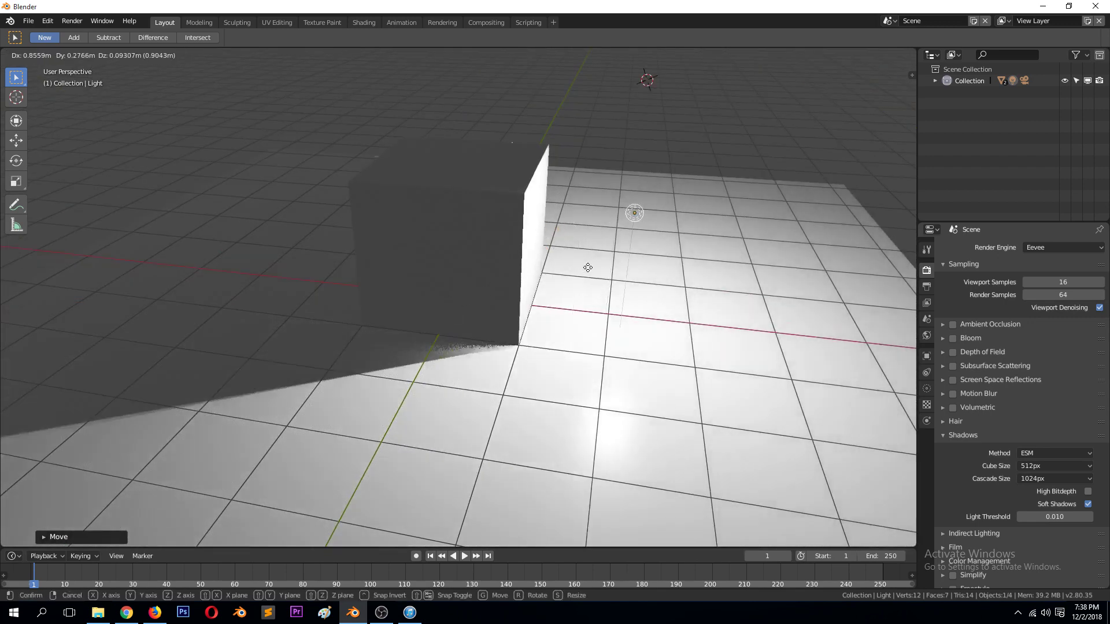
{"action": "left_click", "coordinate": [488, 261]}
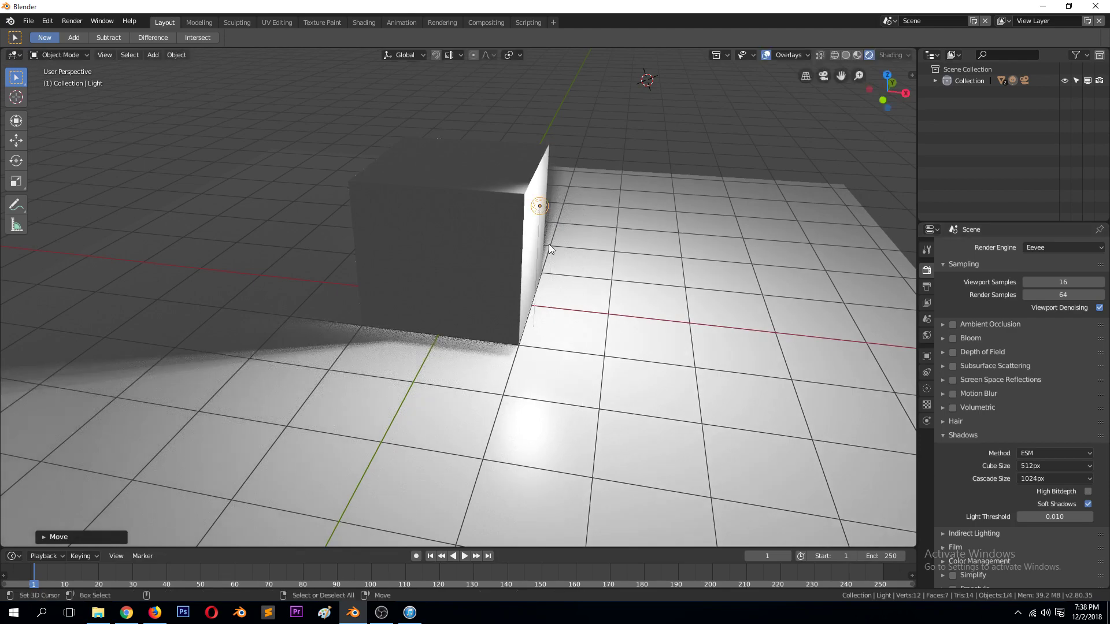
{"action": "mouse_move", "coordinate": [499, 260]}
{"action": "middle_mouse_down"}
{"action": "mouse_move", "coordinate": [469, 261]}
{"action": "mouse_move", "coordinate": [503, 266]}
{"action": "middle_mouse_up"}
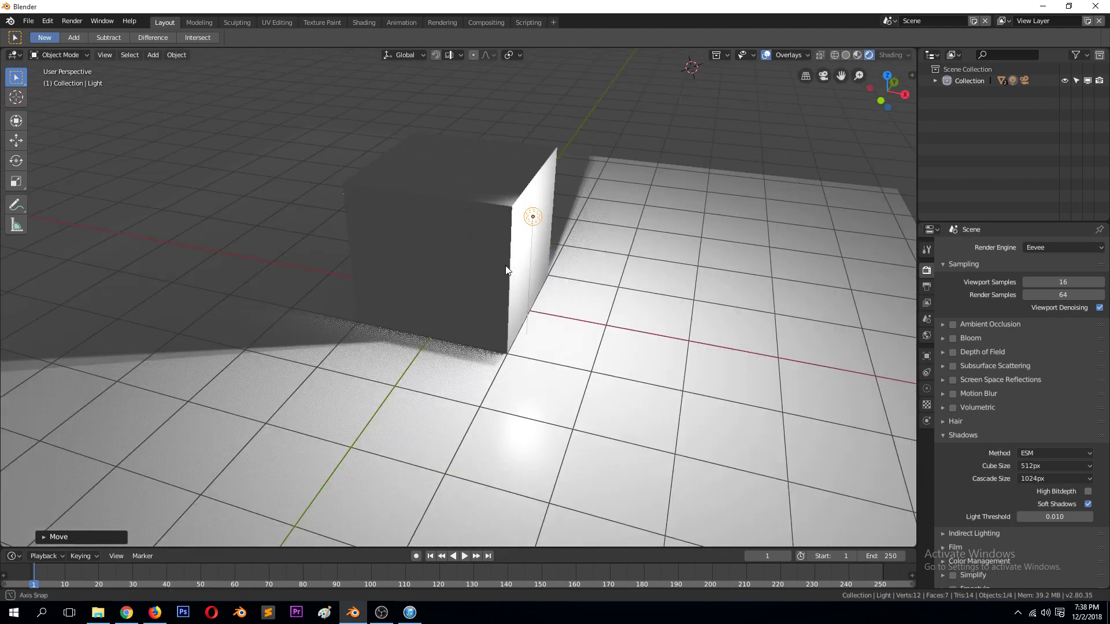
- Turn the light's custom distance back on and set it to 5.5 m
{"action": "left_click", "coordinate": [926, 388]}
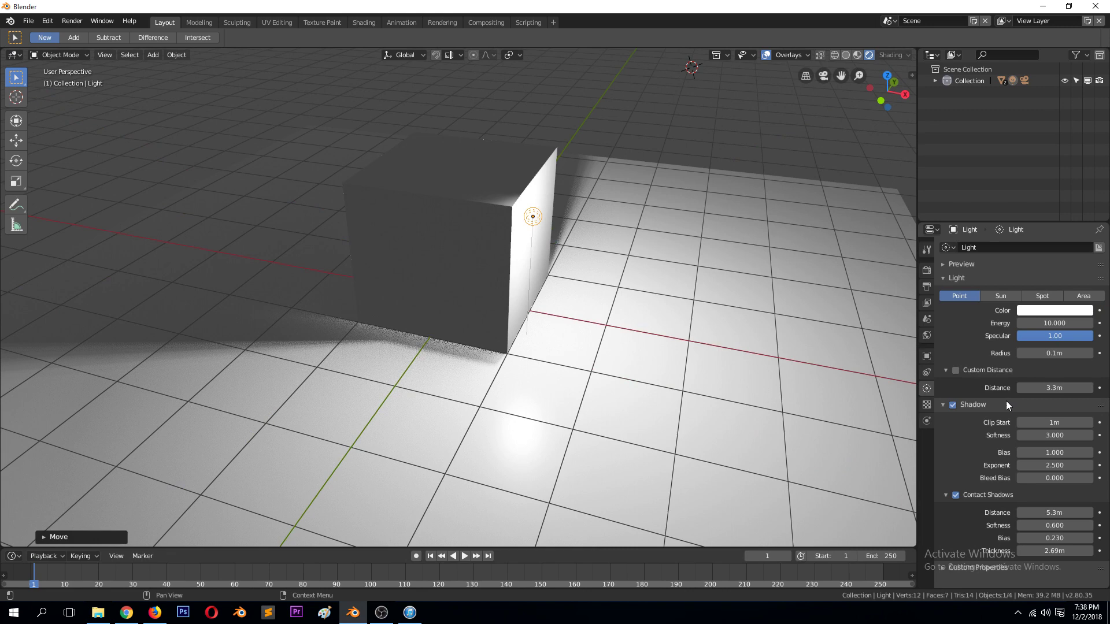
{"action": "left_click", "coordinate": [956, 370]}
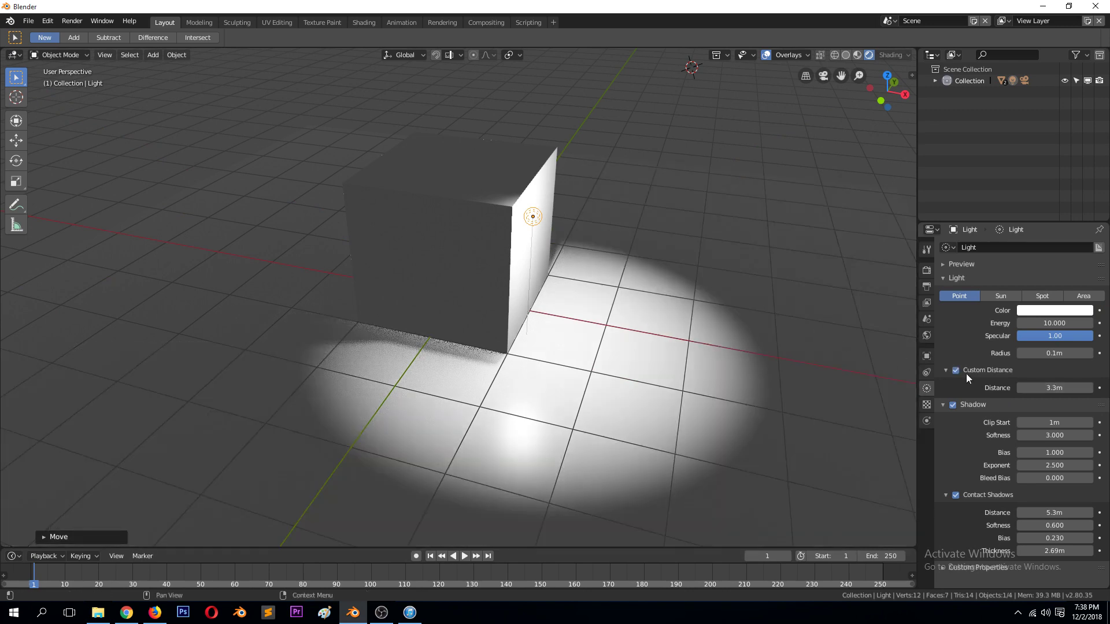
{"action": "left_click_drag", "start_coordinate": [1037, 386], "coordinate": [1092, 386]}
{"action": "middle_click_drag", "start_coordinate": [536, 231], "coordinate": [598, 250]}
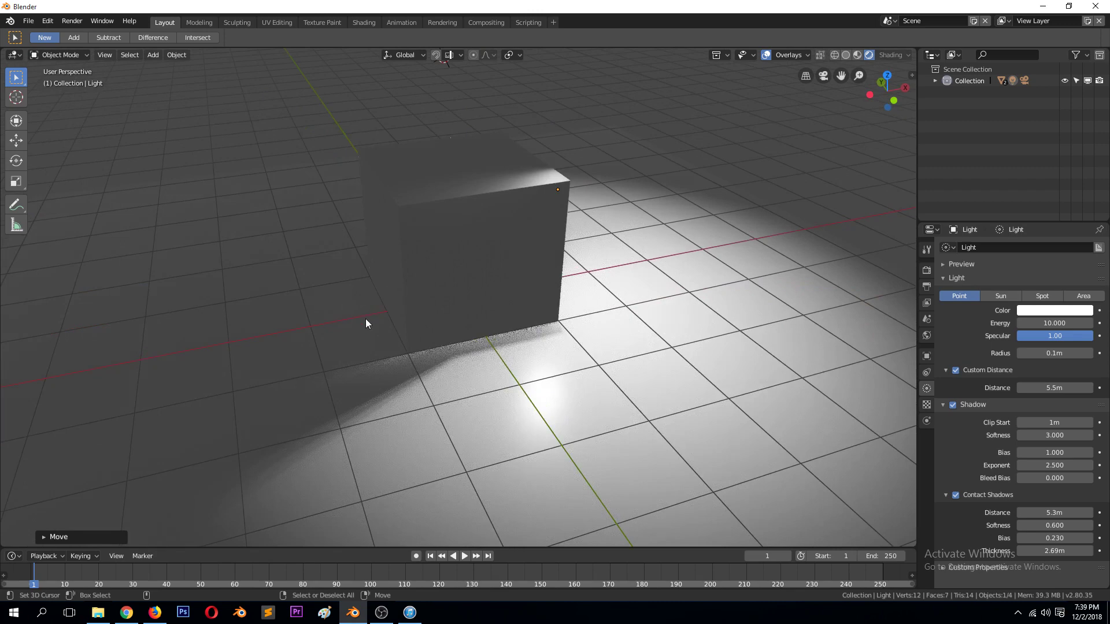
{"action": "middle_click_drag", "start_coordinate": [359, 333], "coordinate": [585, 325]}
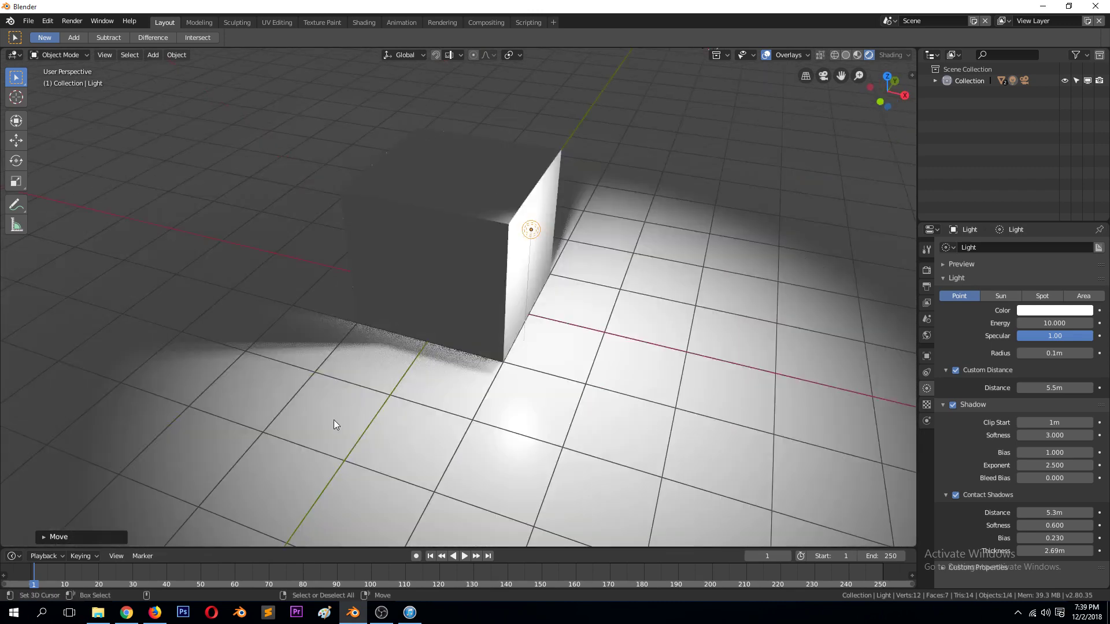